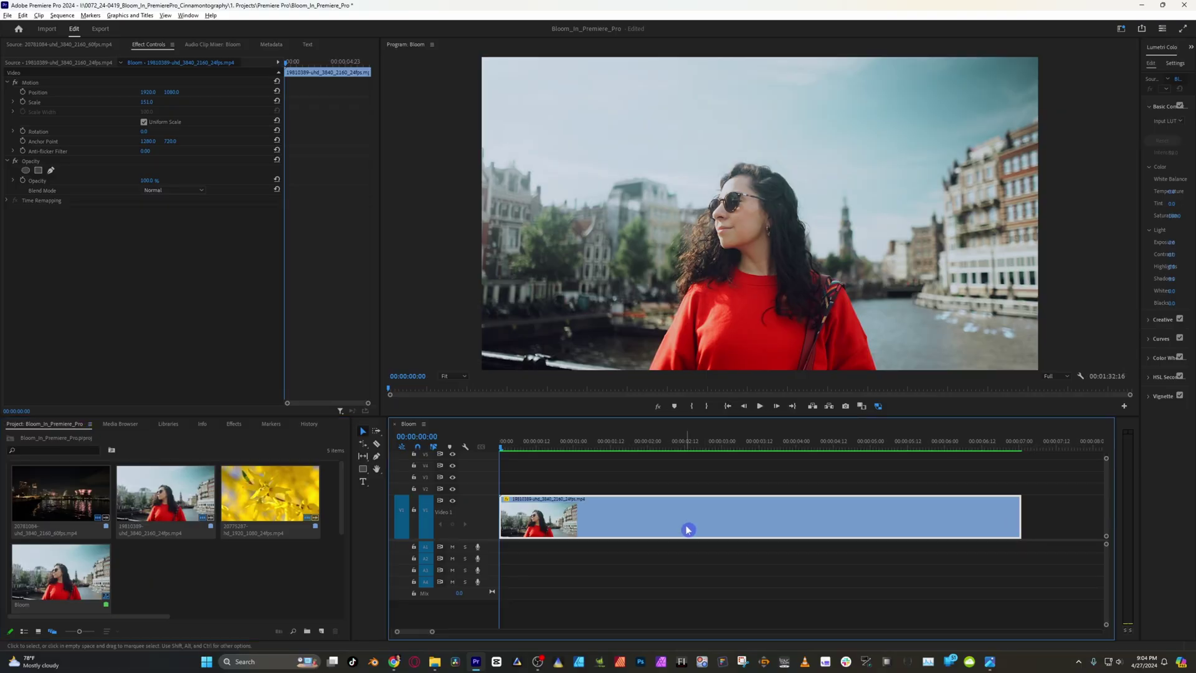
# Duplicate the street clip onto V2 and key it with Luma Key: Threshold 64%, Cutoff raised.
pyautogui.moveTo(688, 529)
pyautogui.mouseDown()
pyautogui.moveTo(685, 492)
pyautogui.moveTo(689, 505)
pyautogui.mouseUp()
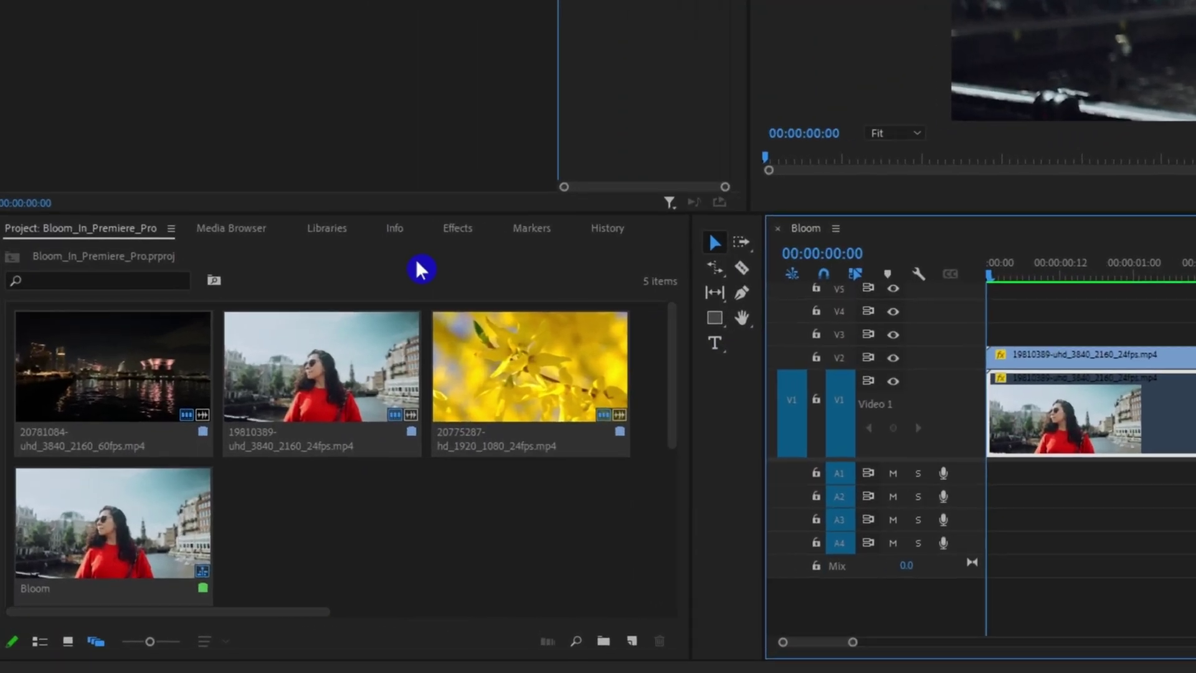
pyautogui.click(453, 237)
pyautogui.click(111, 249)
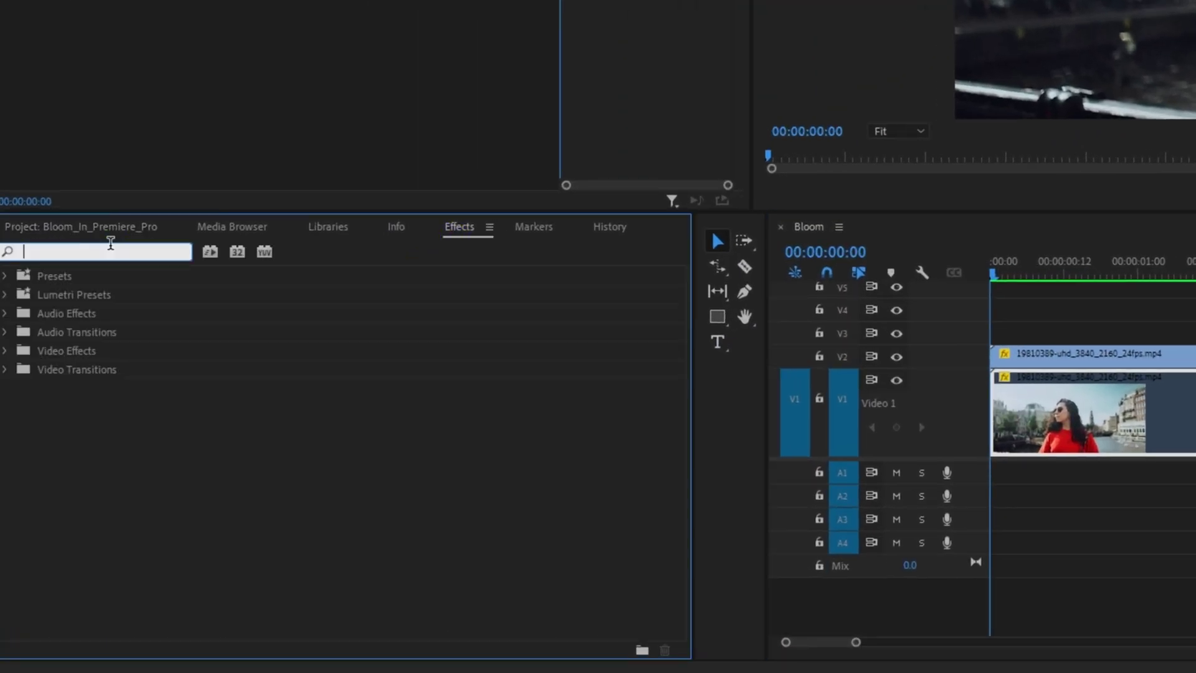
pyautogui.write('luma')
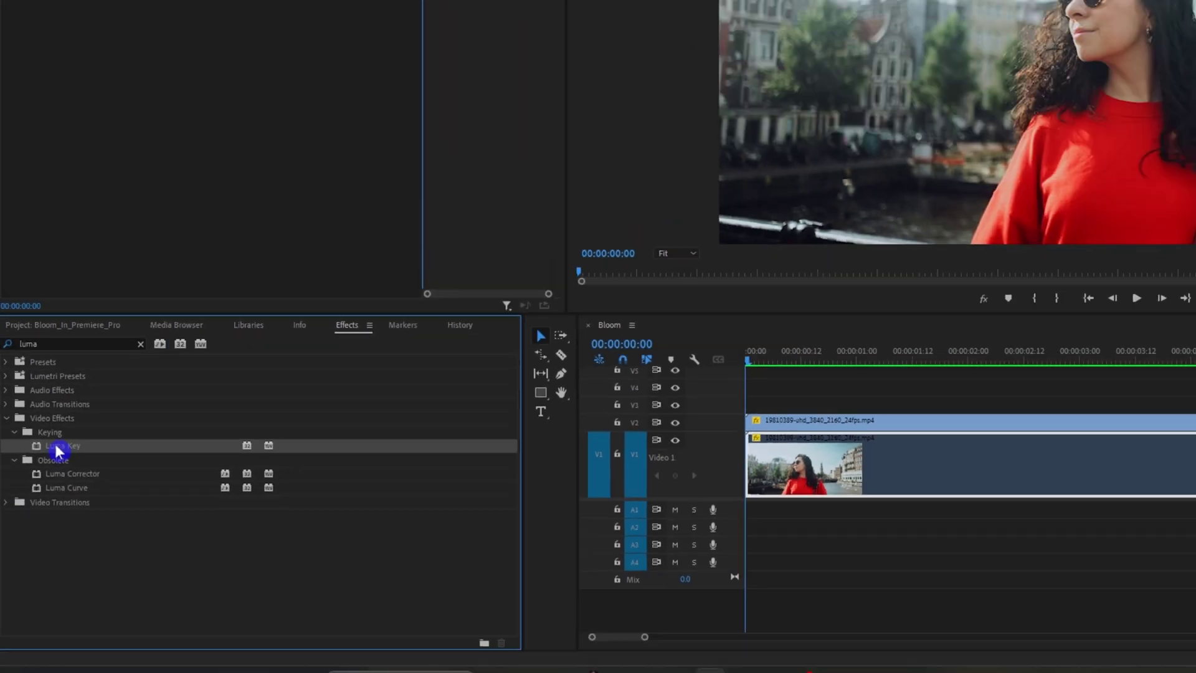
pyautogui.moveTo(81, 384); pyautogui.dragTo(1113, 363)
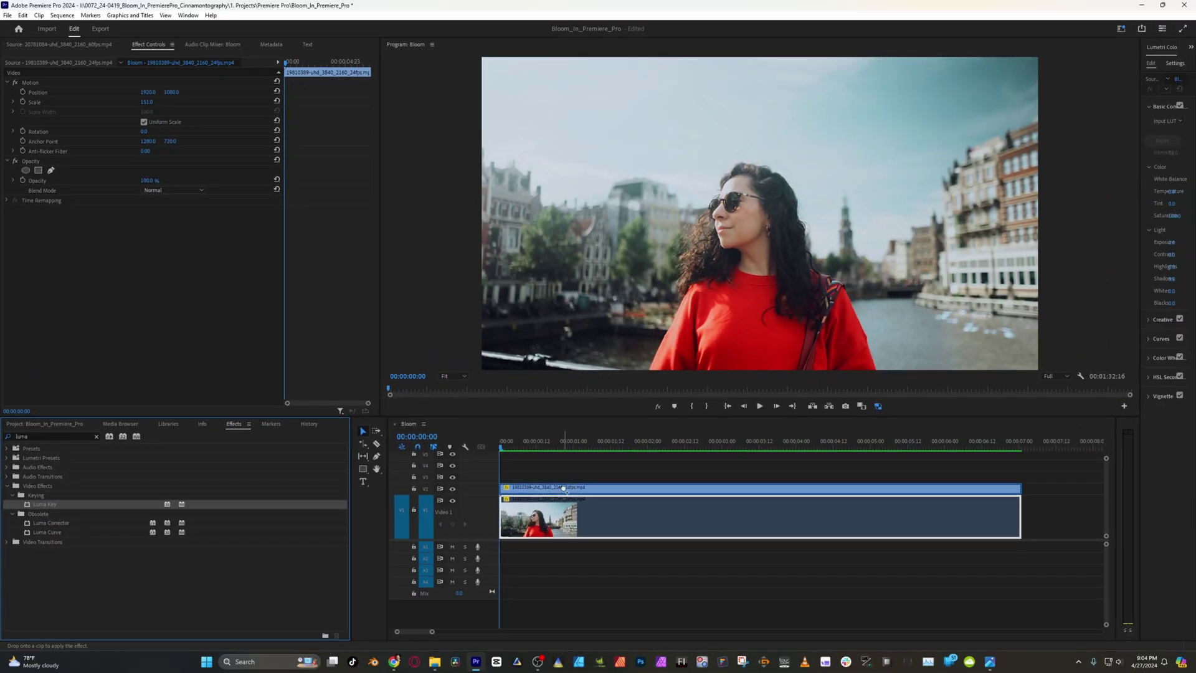
pyautogui.moveTo(563, 488); pyautogui.dragTo(564, 488)
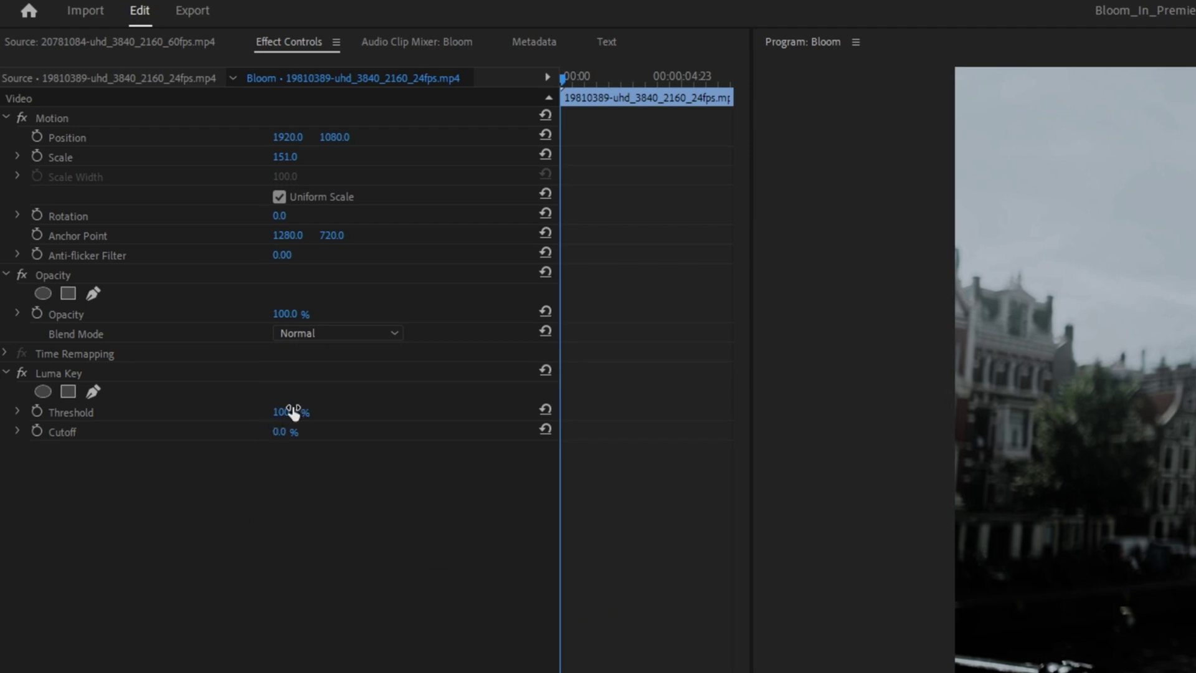
pyautogui.moveTo(288, 411); pyautogui.dragTo(265, 412)
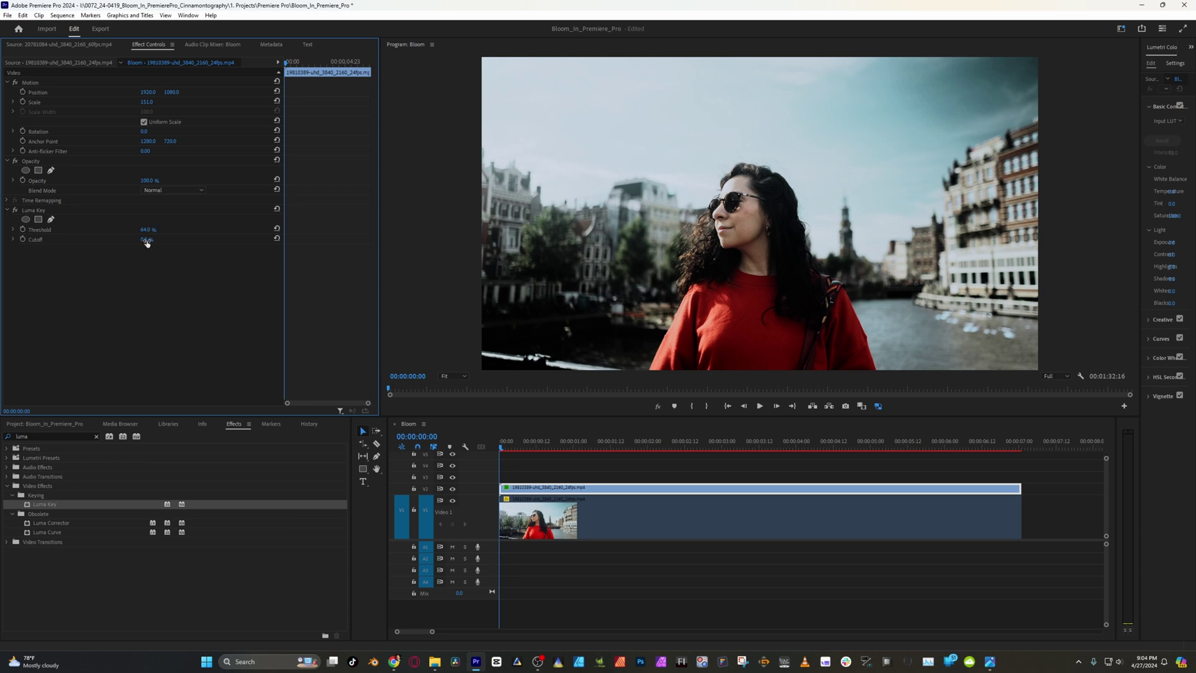
pyautogui.moveTo(145, 239); pyautogui.dragTo(171, 240)
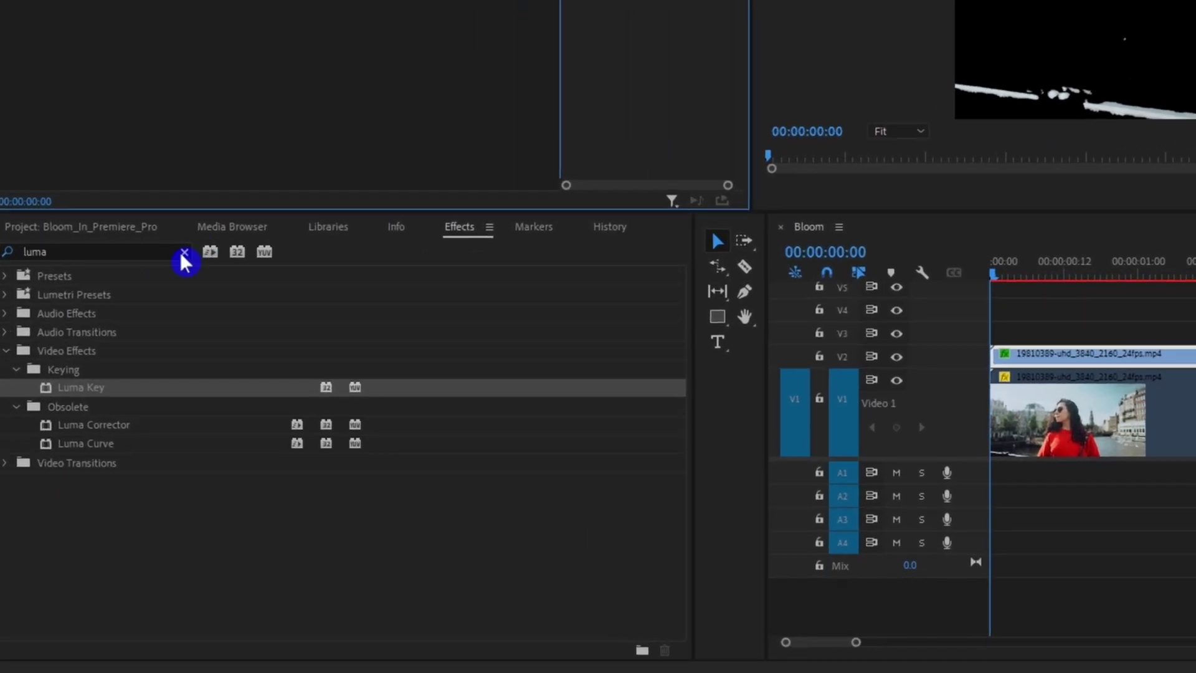
# Apply Find Edges to the V2 copy with Invert enabled.
pyautogui.click(184, 252)
pyautogui.click(142, 249)
pyautogui.write('find')
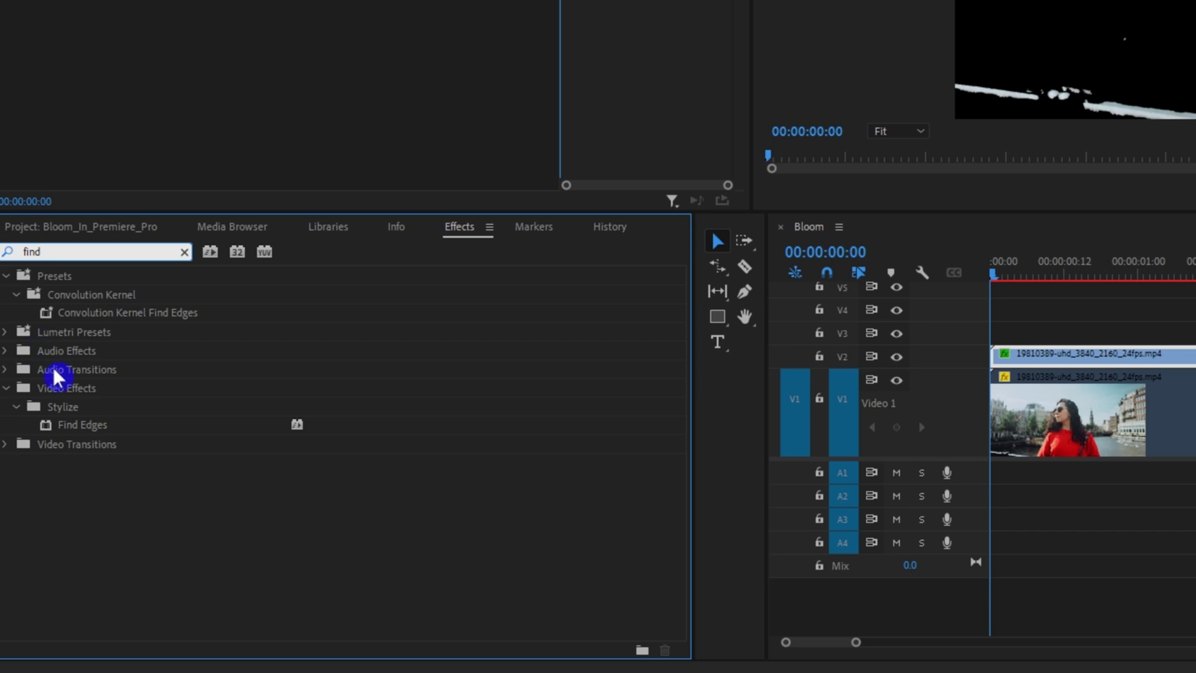
pyautogui.moveTo(80, 424); pyautogui.dragTo(1170, 360)
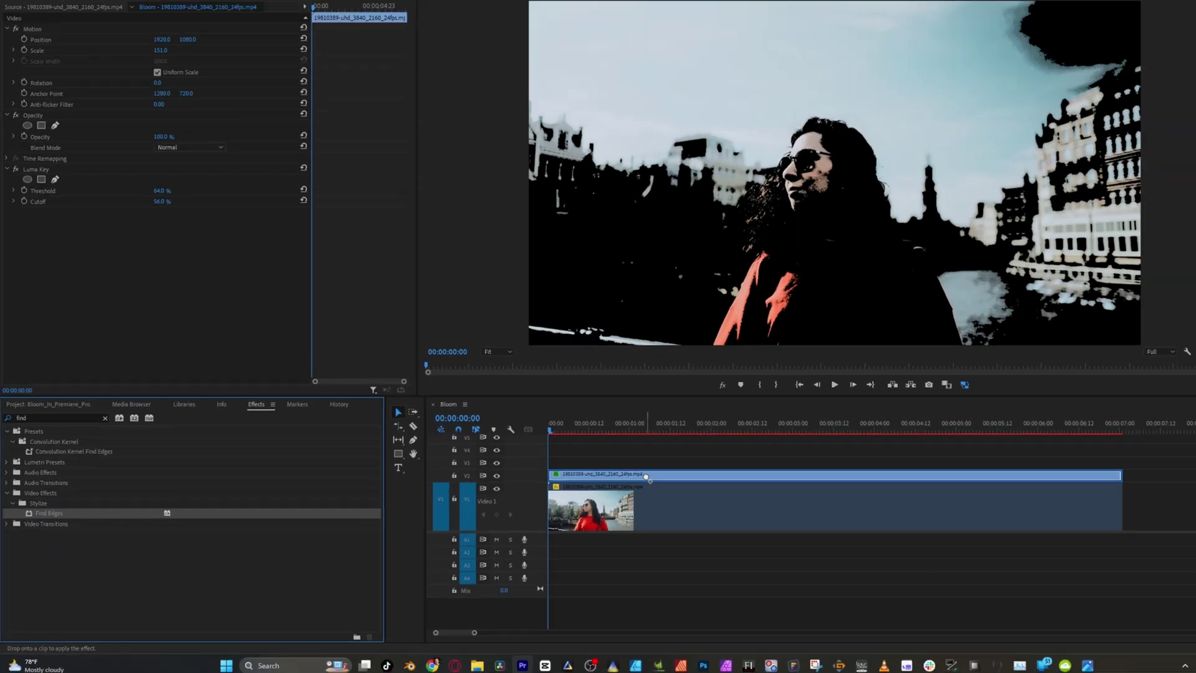
pyautogui.moveTo(591, 492); pyautogui.dragTo(590, 492)
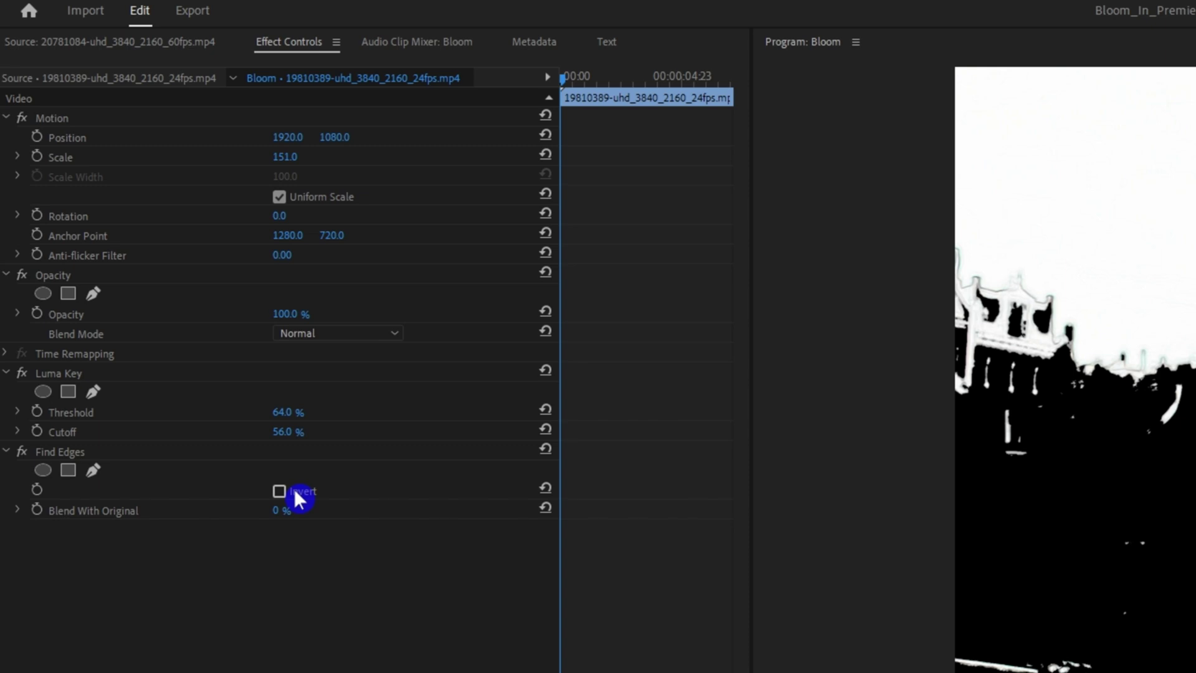
pyautogui.click(294, 489)
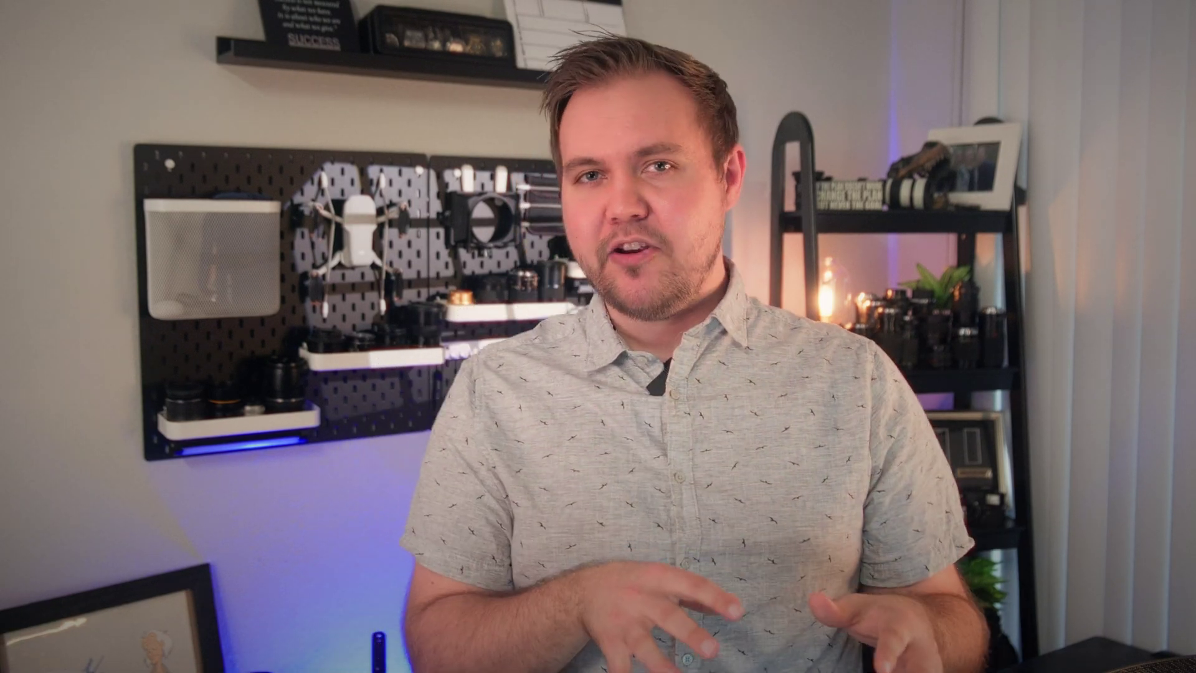
pyautogui.click(369, 30)
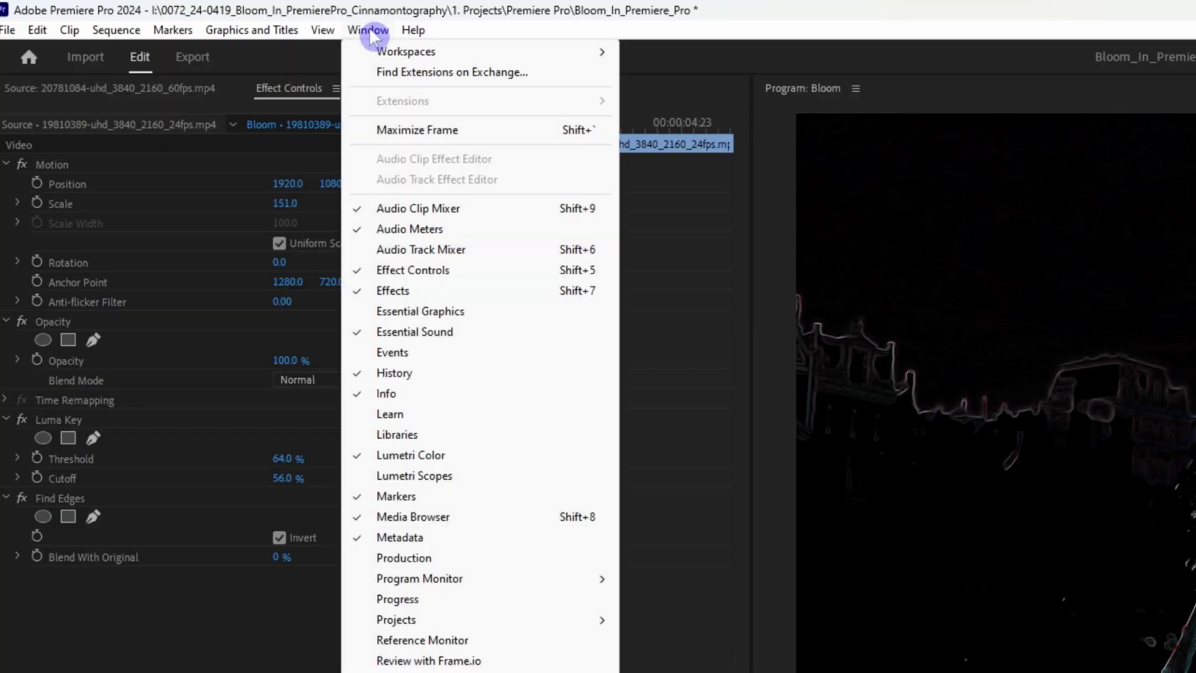
# Raise the red channel curve in Lumetri Color Curves to tint the V2 edge outlines red.
pyautogui.click(431, 460)
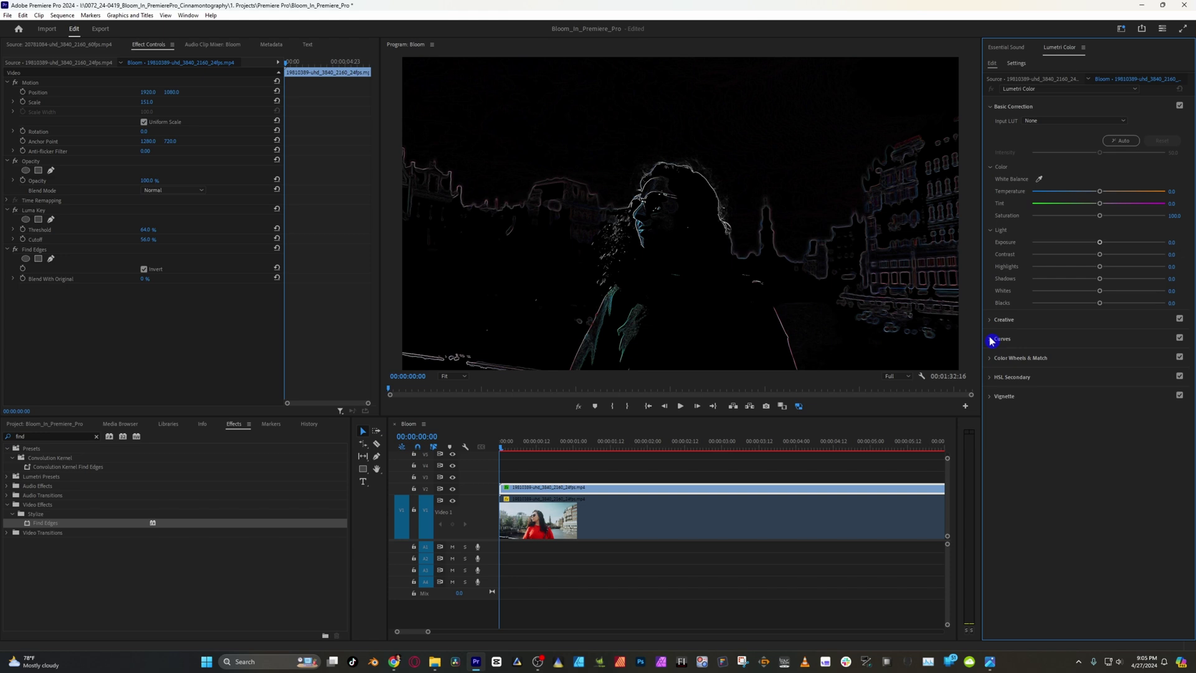
pyautogui.click(993, 339)
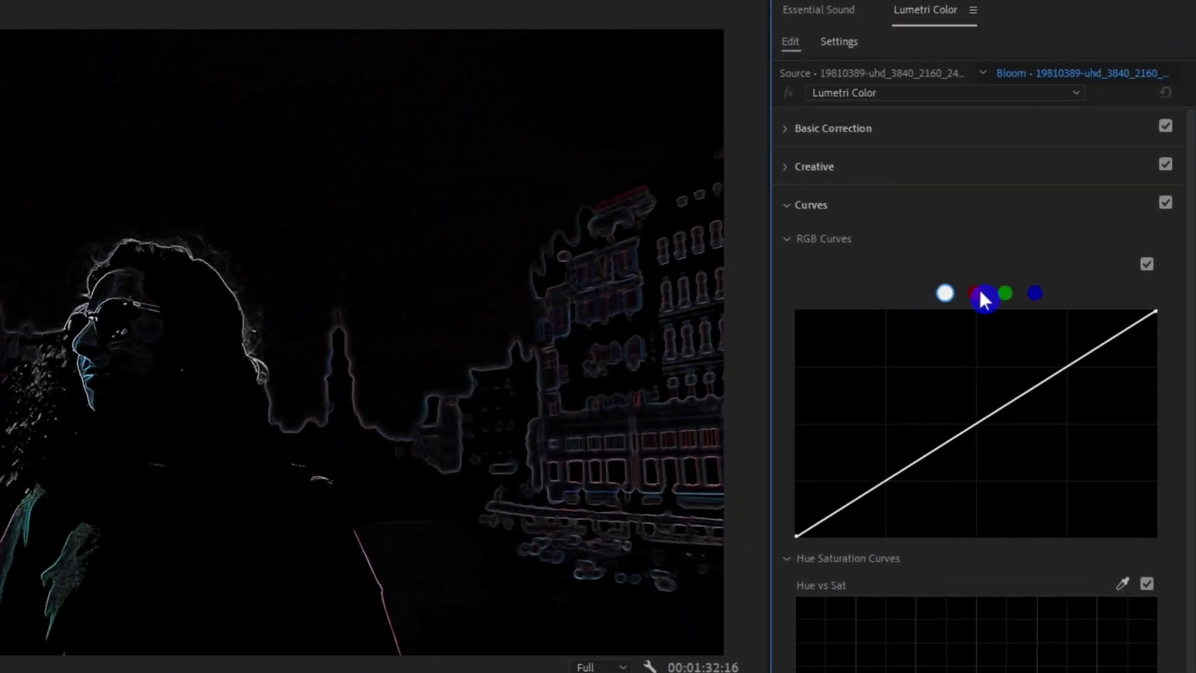
pyautogui.click(976, 293)
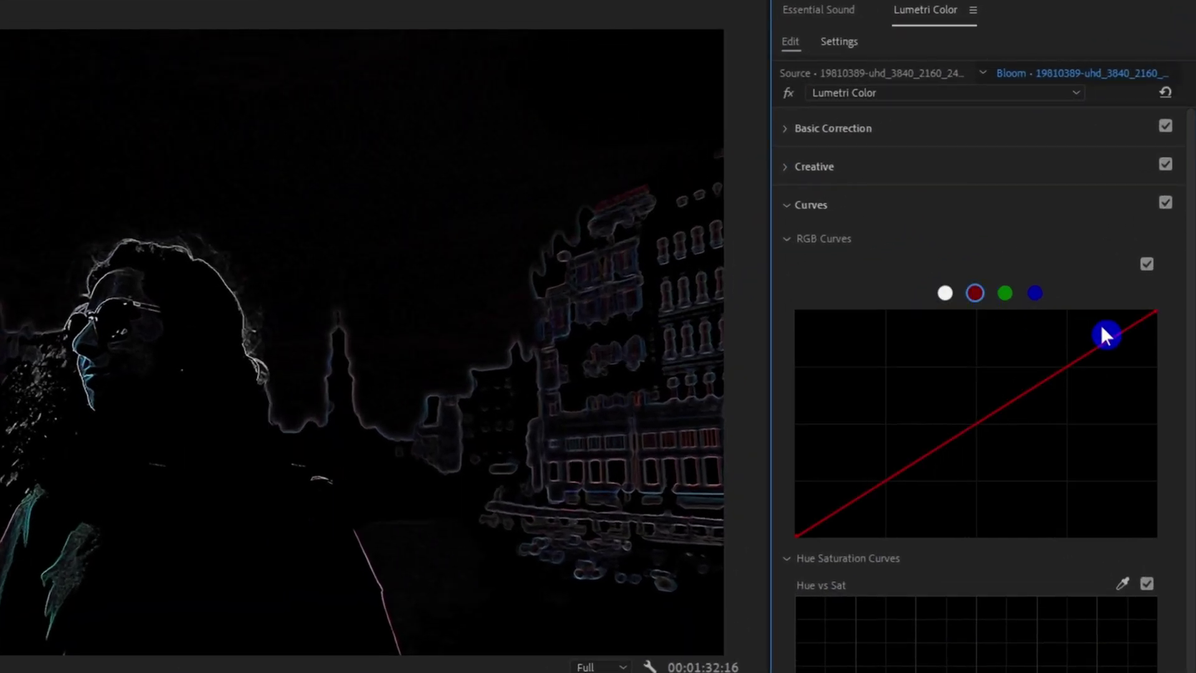
pyautogui.moveTo(1118, 339); pyautogui.dragTo(983, 334)
pyautogui.moveTo(1073, 229); pyautogui.dragTo(1022, 215)
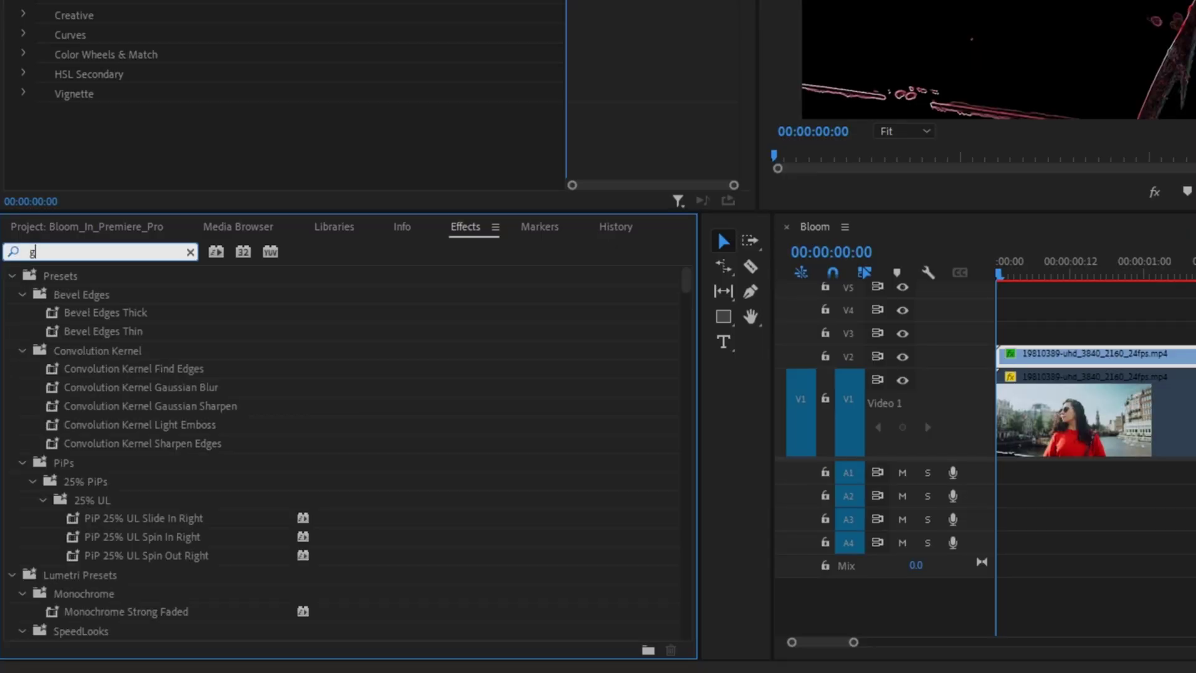
# Add Gaussian Blur to the V2 copy with Blurriness set to 15.
pyautogui.write('au')
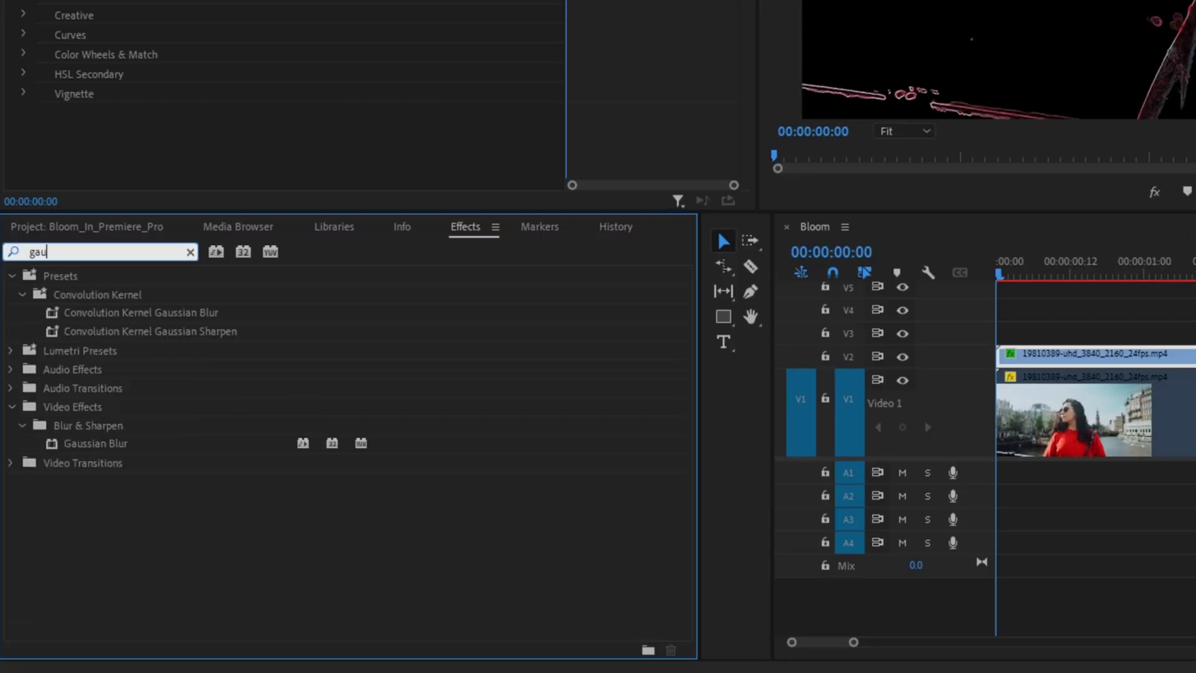
pyautogui.moveTo(95, 443); pyautogui.dragTo(1093, 354)
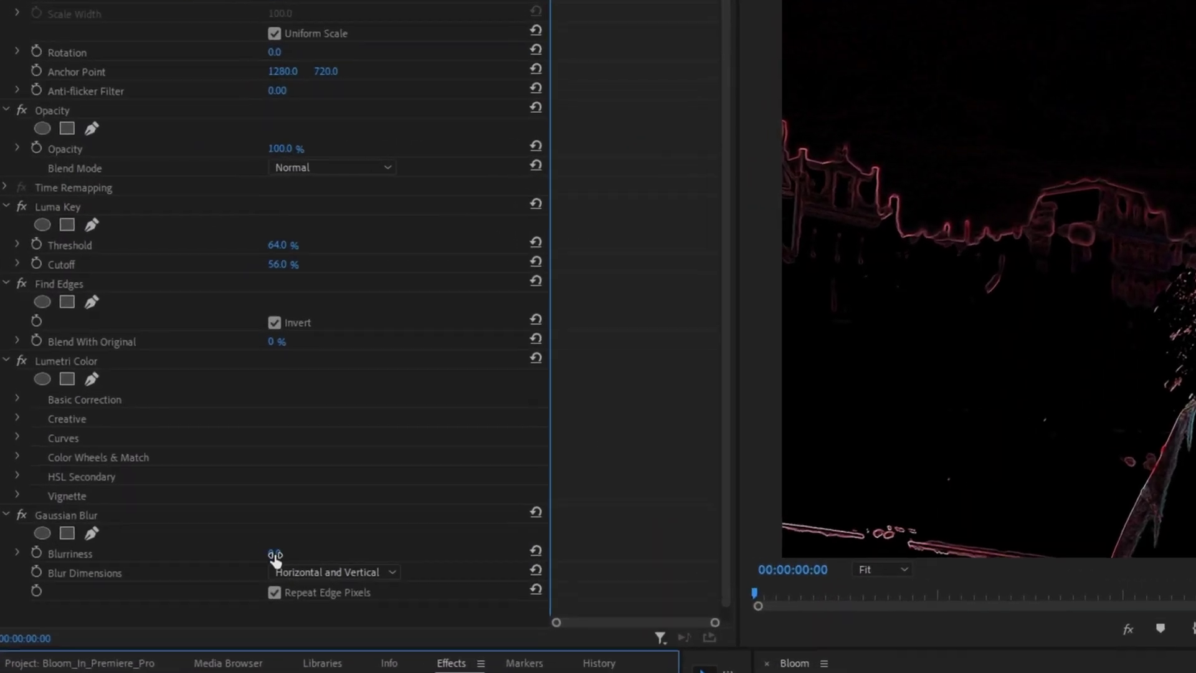
pyautogui.click(144, 387)
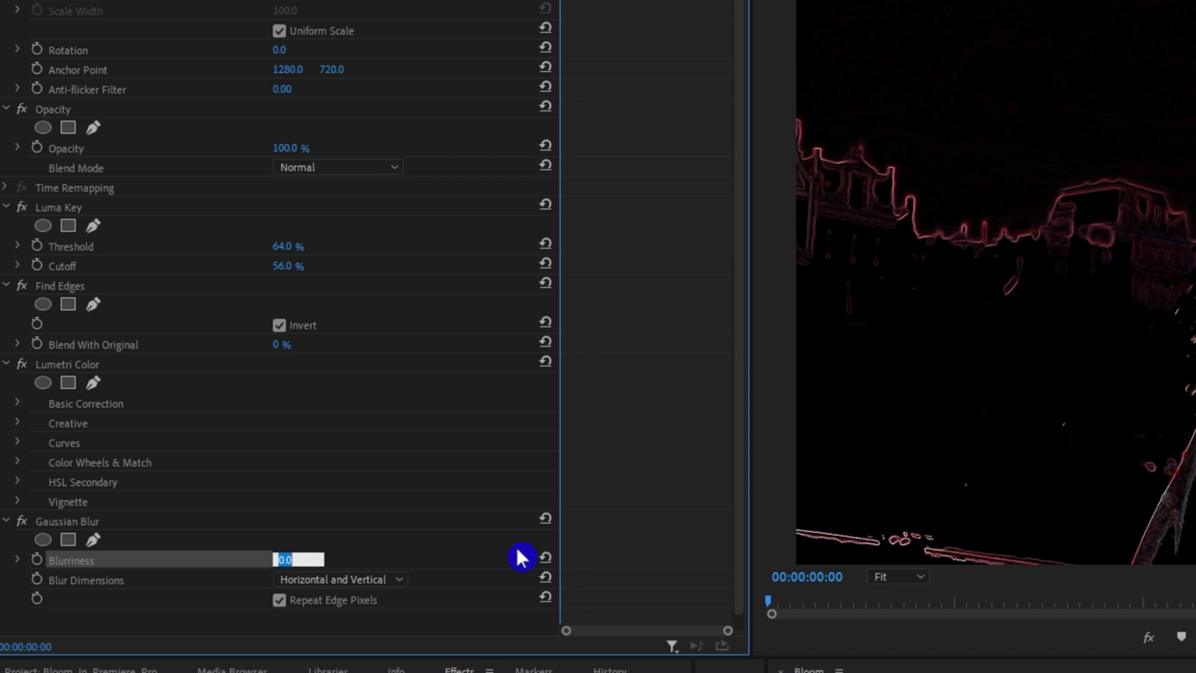
pyautogui.press('Return')
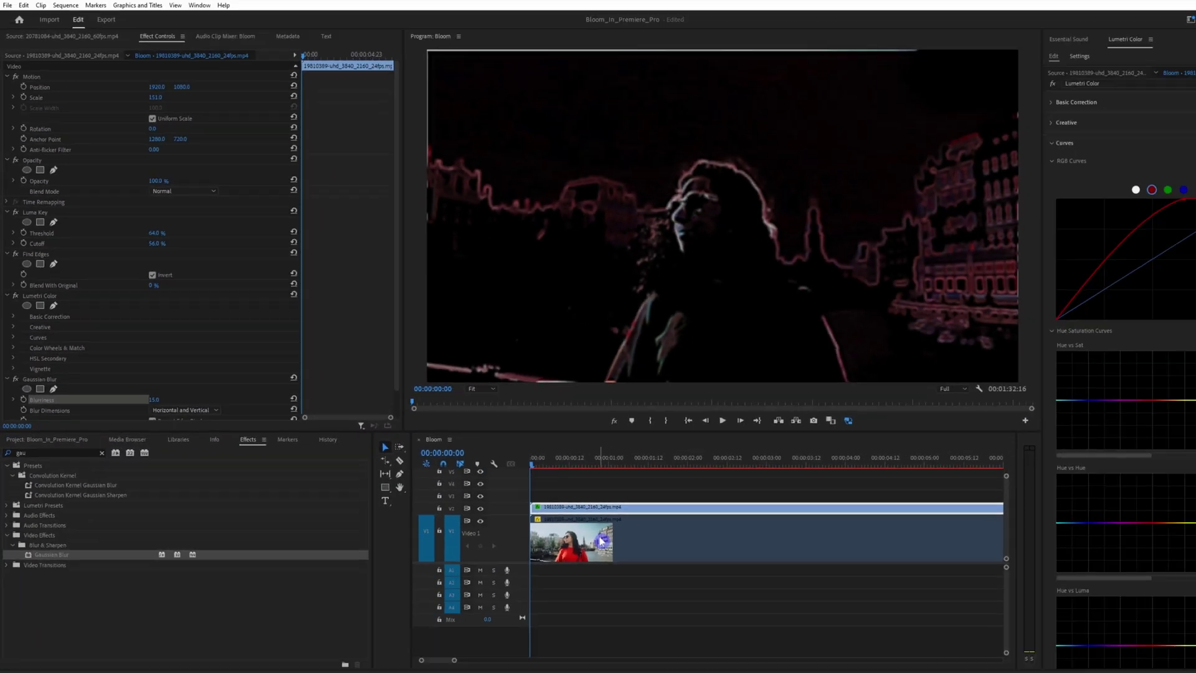
pyautogui.click(566, 519)
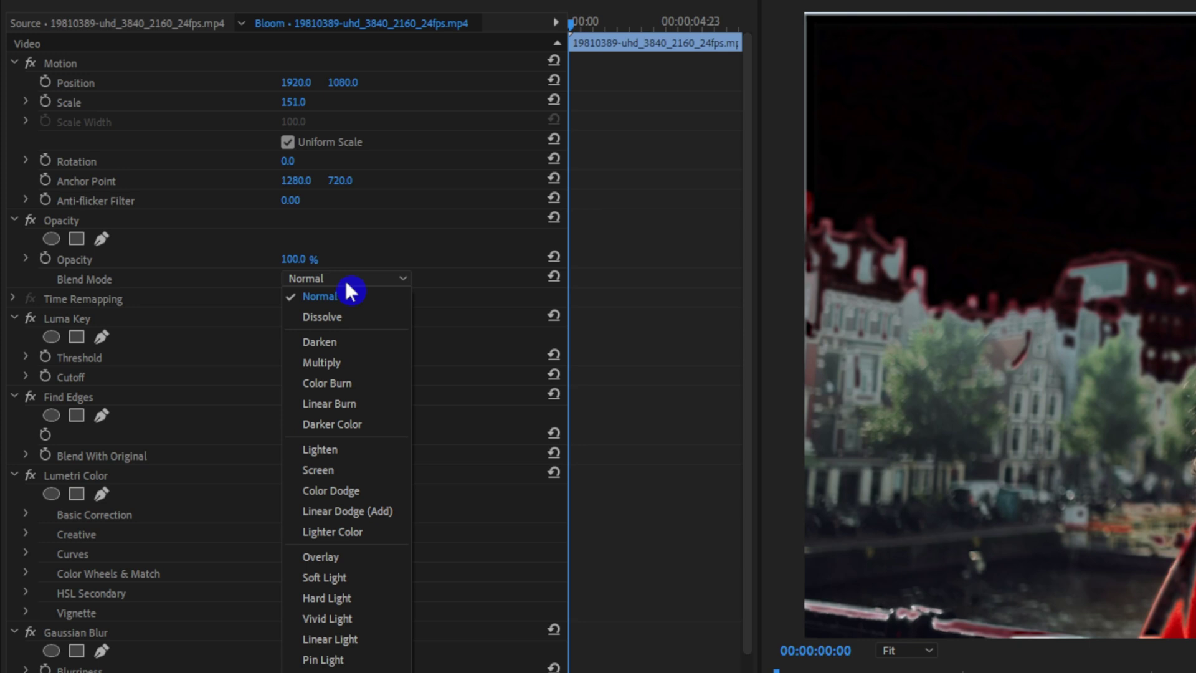
# Switch the V2 copy's Opacity blend mode from Normal to Screen.
pyautogui.click(340, 471)
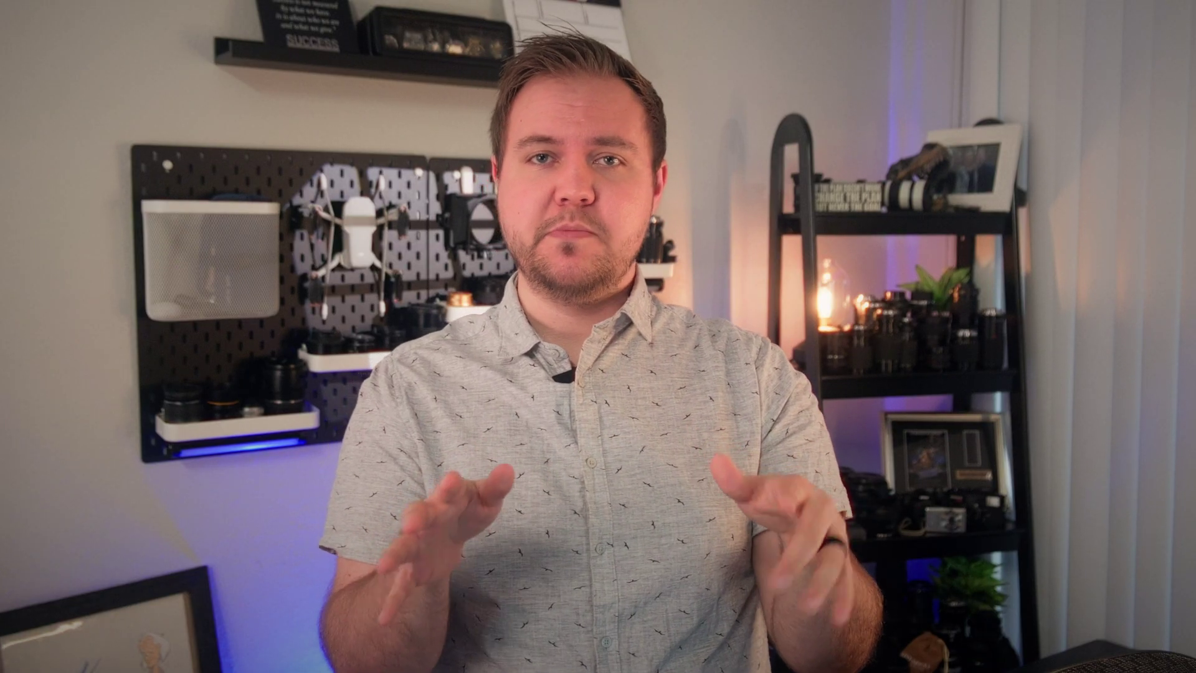
# Render effects In to Out, then copy the original street clip onto an upper track.
pyautogui.click(150, 31)
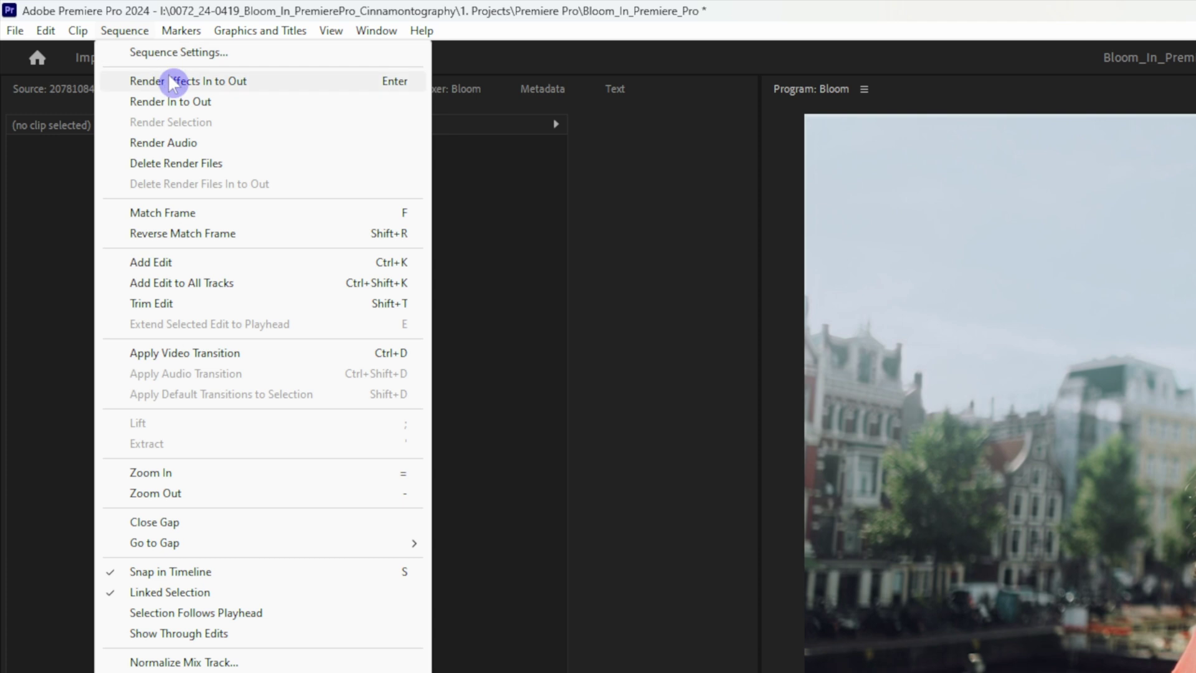
pyautogui.click(169, 79)
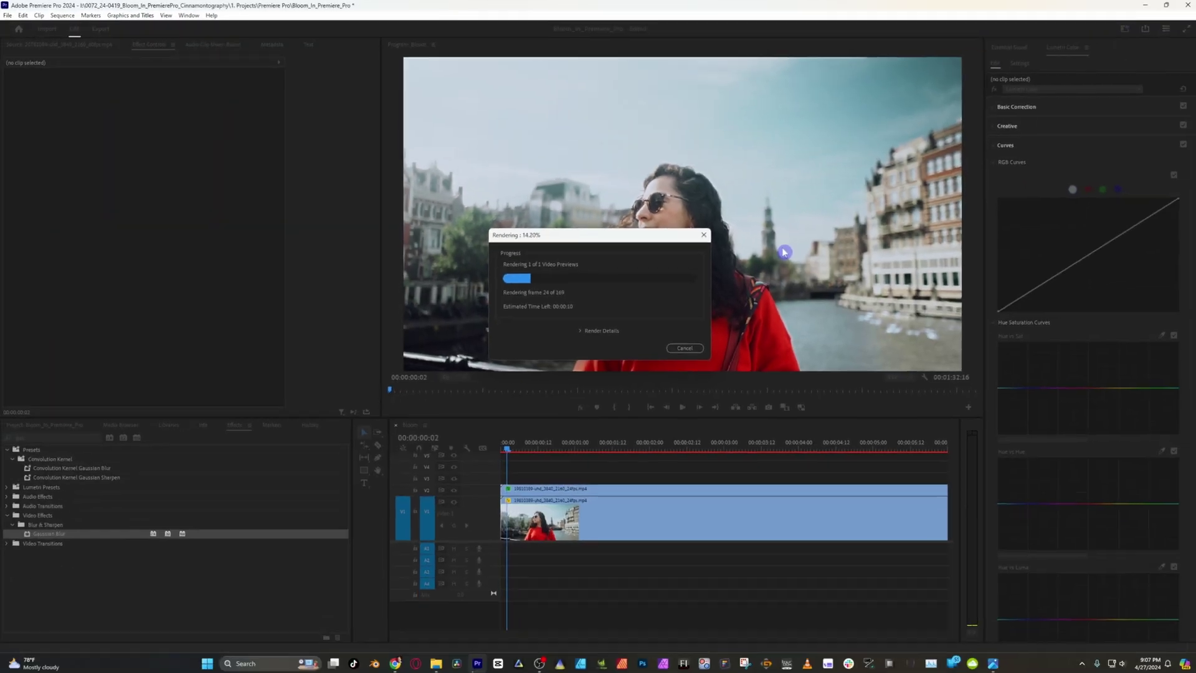
pyautogui.click(641, 491)
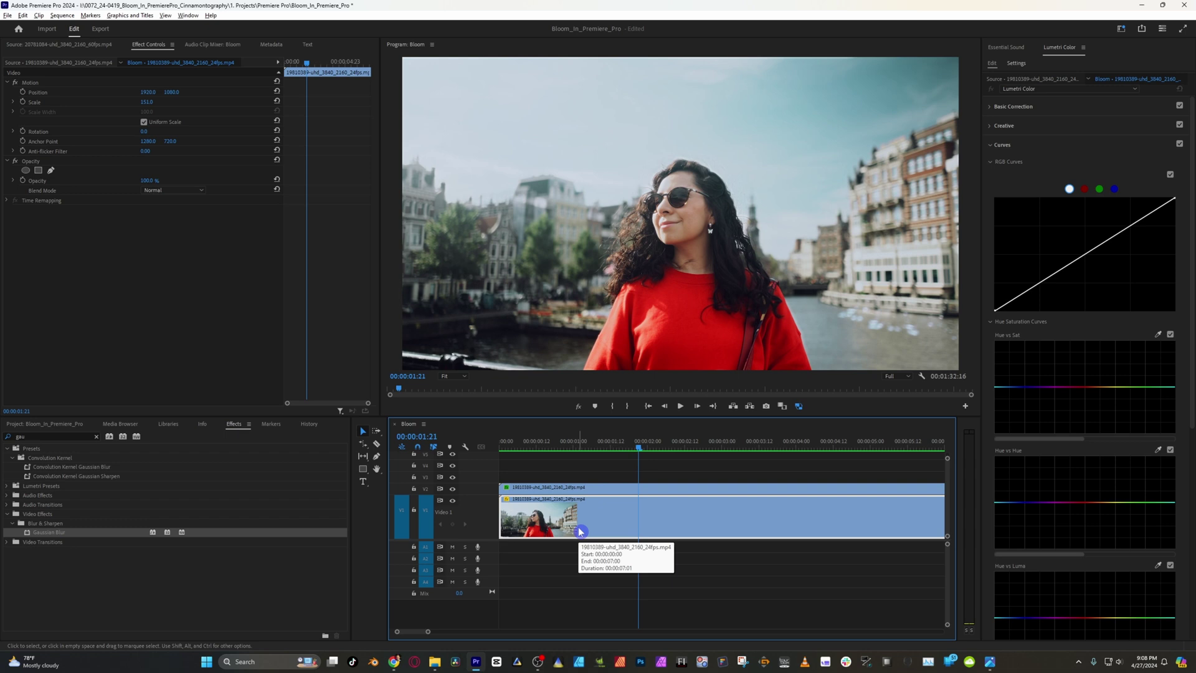
pyautogui.moveTo(570, 527); pyautogui.dragTo(575, 480)
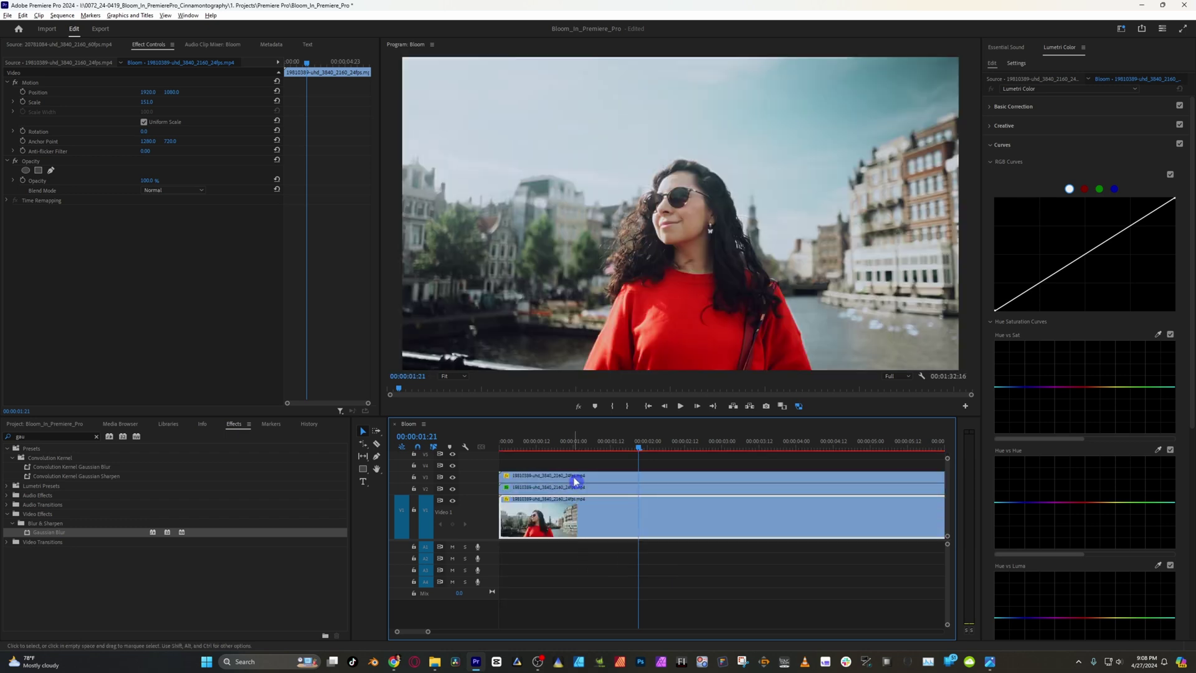
# Apply Luma Key to the top V3 copy with Threshold 80% and Cutoff 60%.
pyautogui.keyDown('shift'); pyautogui.click(575, 495); pyautogui.keyUp('shift')
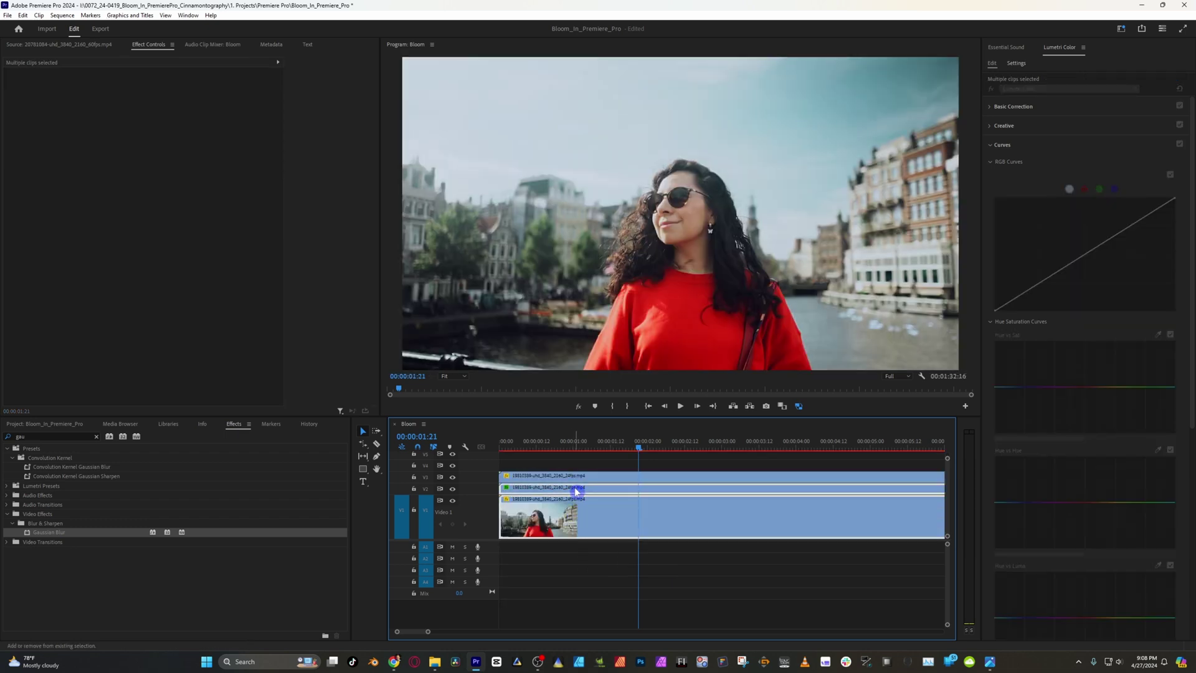
pyautogui.click(575, 492)
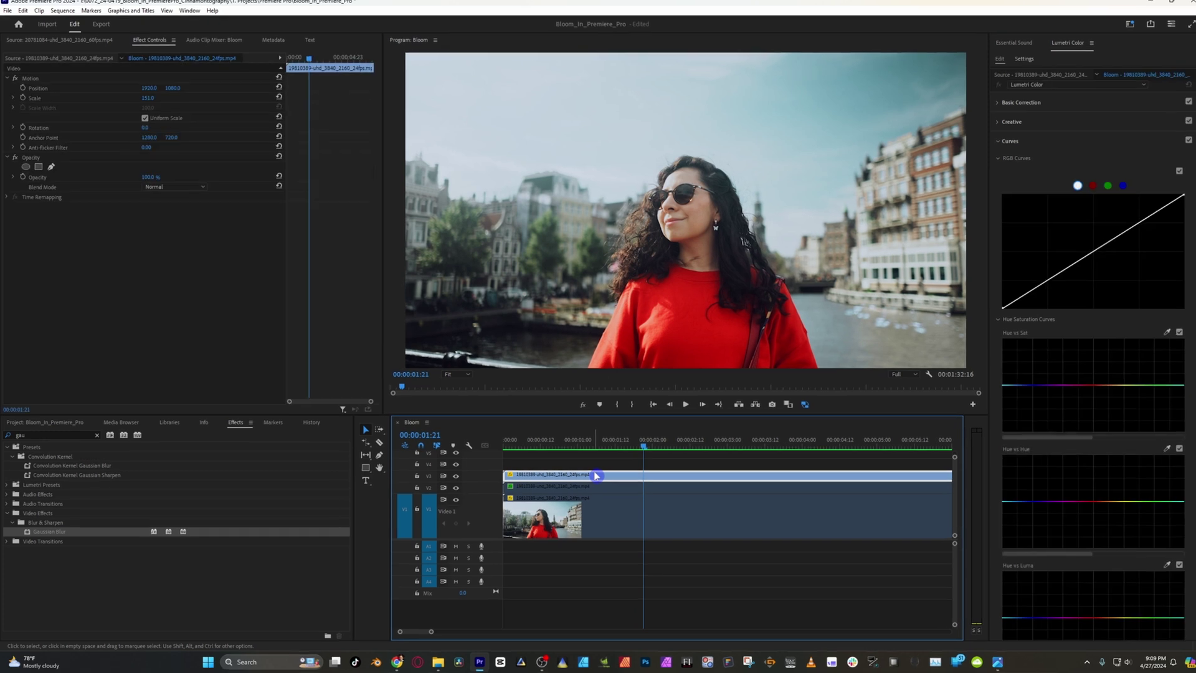
pyautogui.click(96, 436)
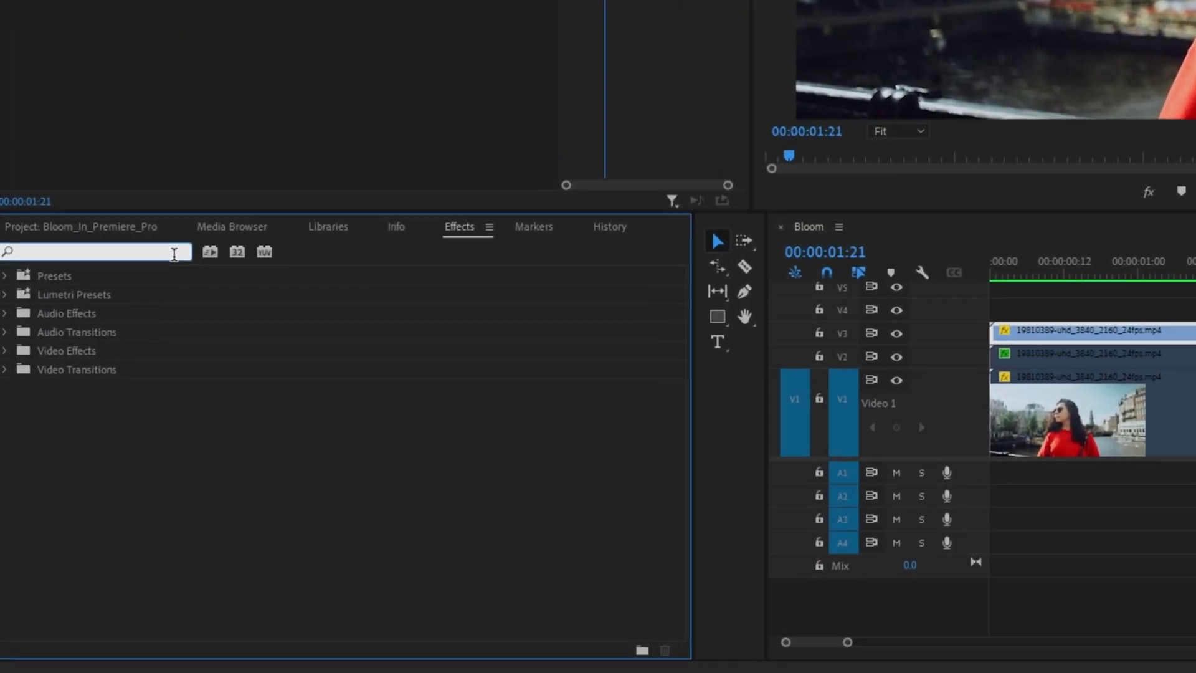
pyautogui.write('luma')
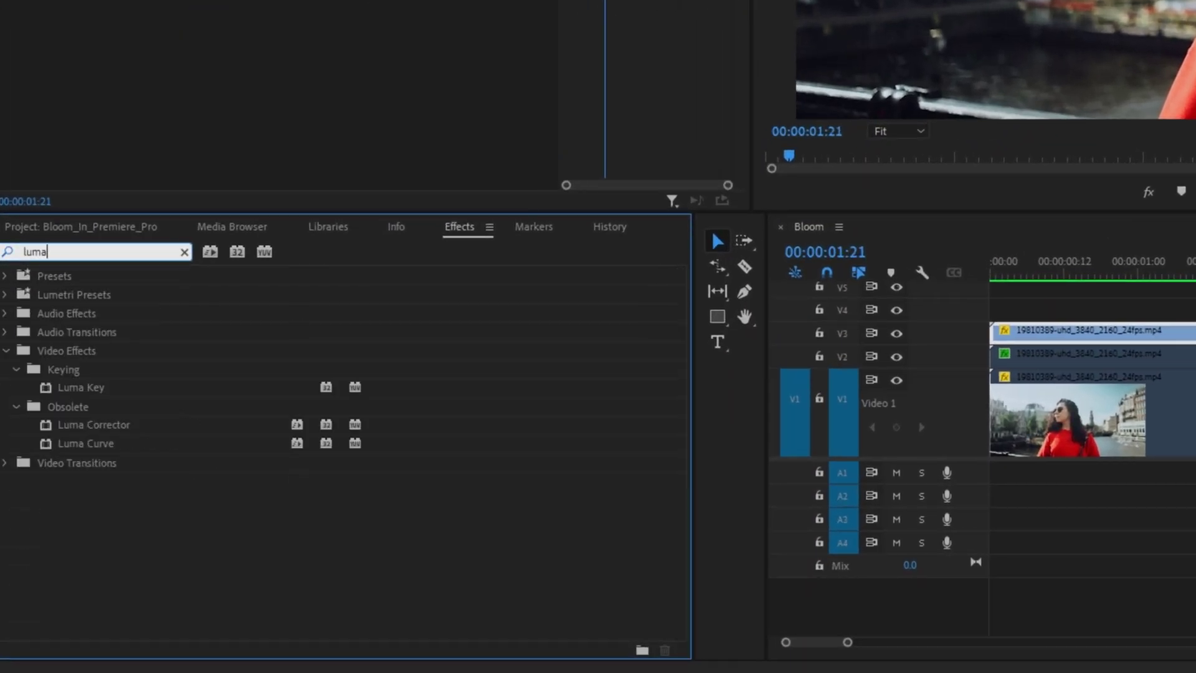
pyautogui.moveTo(70, 392); pyautogui.dragTo(72, 389)
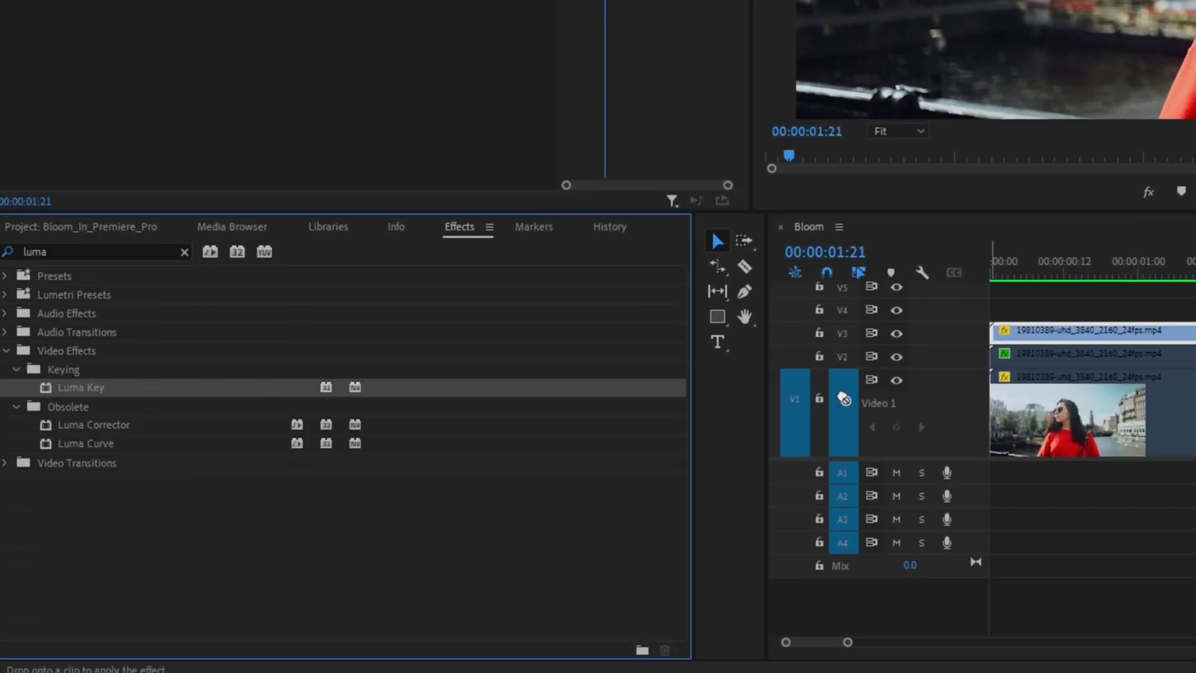
pyautogui.moveTo(1185, 349); pyautogui.dragTo(1186, 349)
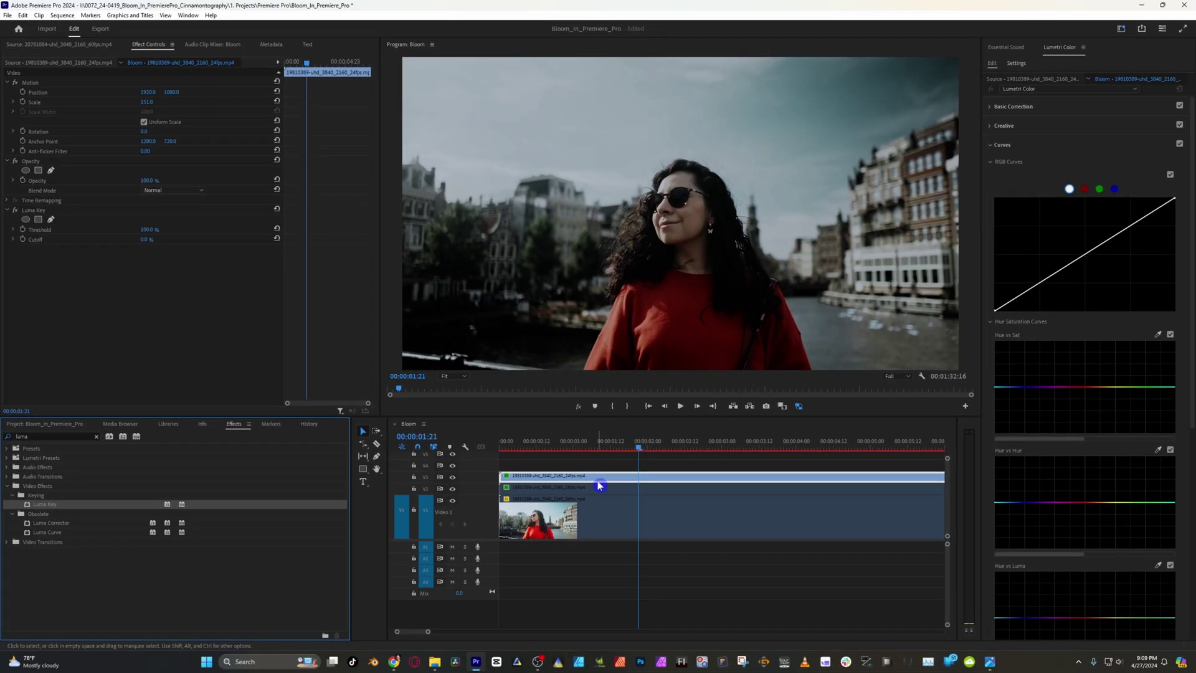
pyautogui.moveTo(145, 229); pyautogui.dragTo(228, 304)
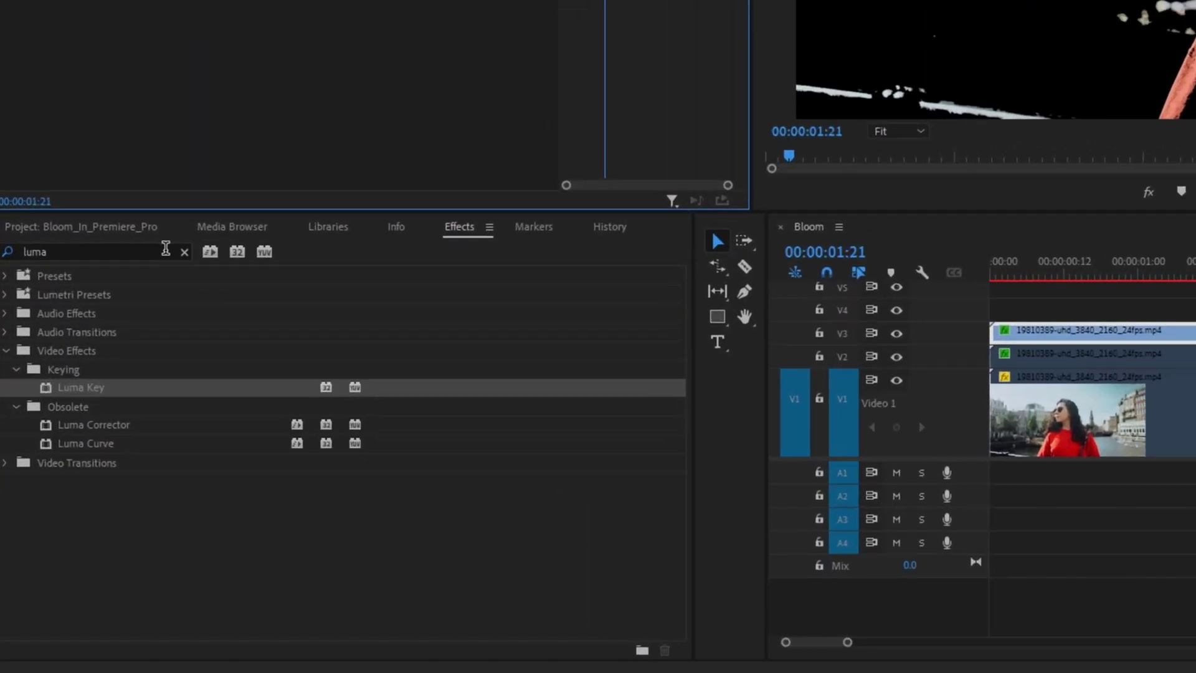
# Give the V3 copy Gaussian Blur at Blurriness 300 and a Lighten blend mode.
pyautogui.click(87, 434)
pyautogui.write('g')
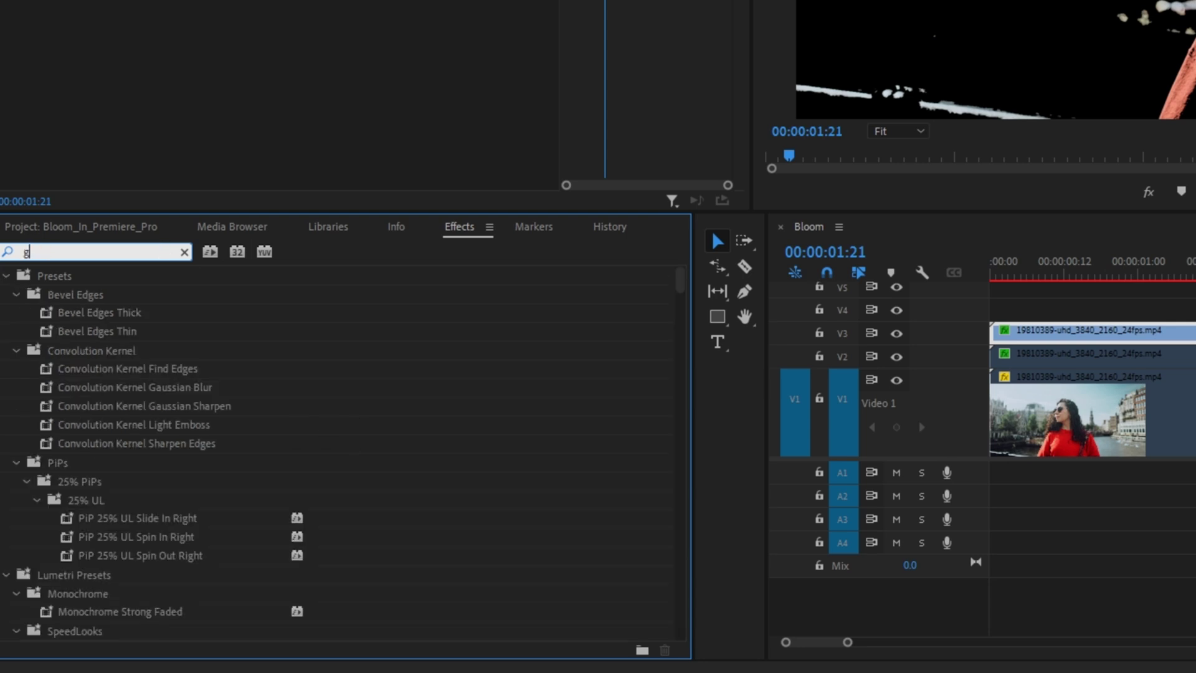
pyautogui.write('au')
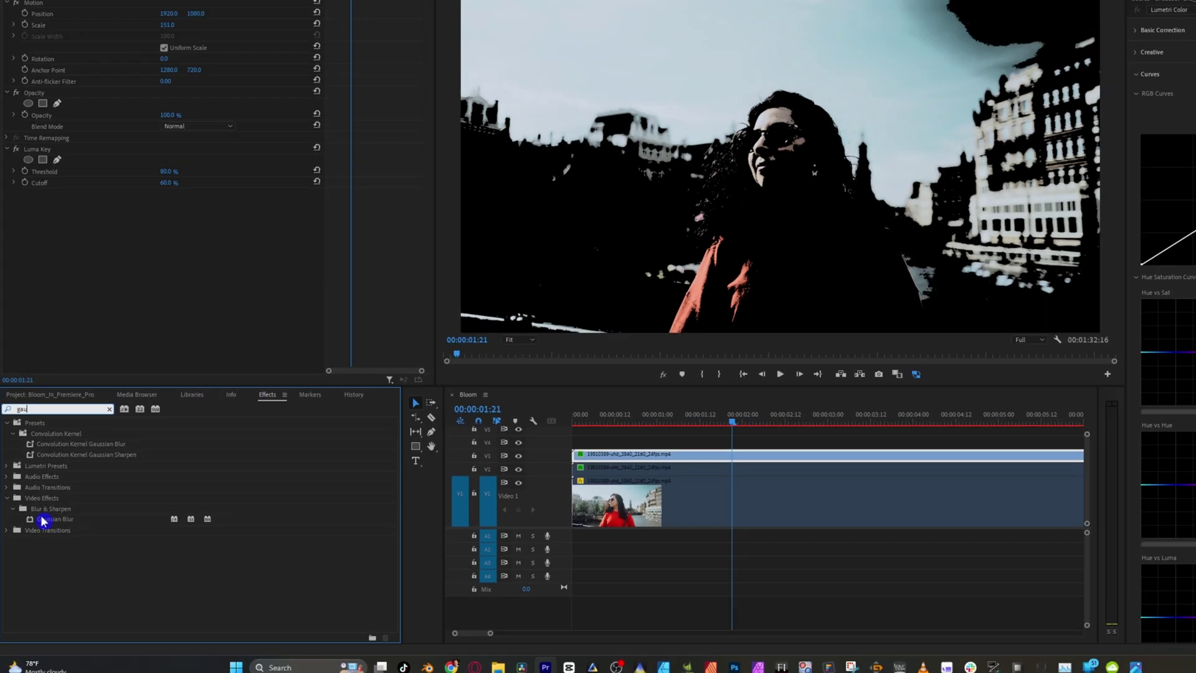
pyautogui.moveTo(43, 521); pyautogui.dragTo(671, 458)
pyautogui.moveTo(584, 476); pyautogui.dragTo(584, 478)
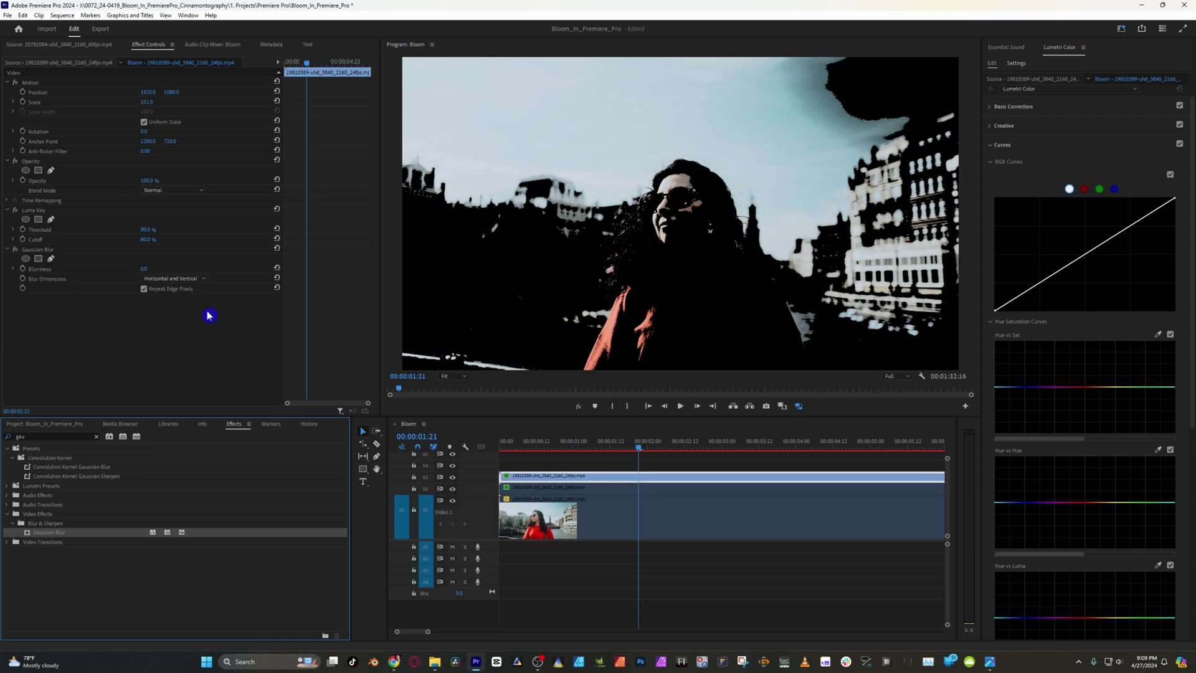
pyautogui.moveTo(150, 272); pyautogui.dragTo(287, 272)
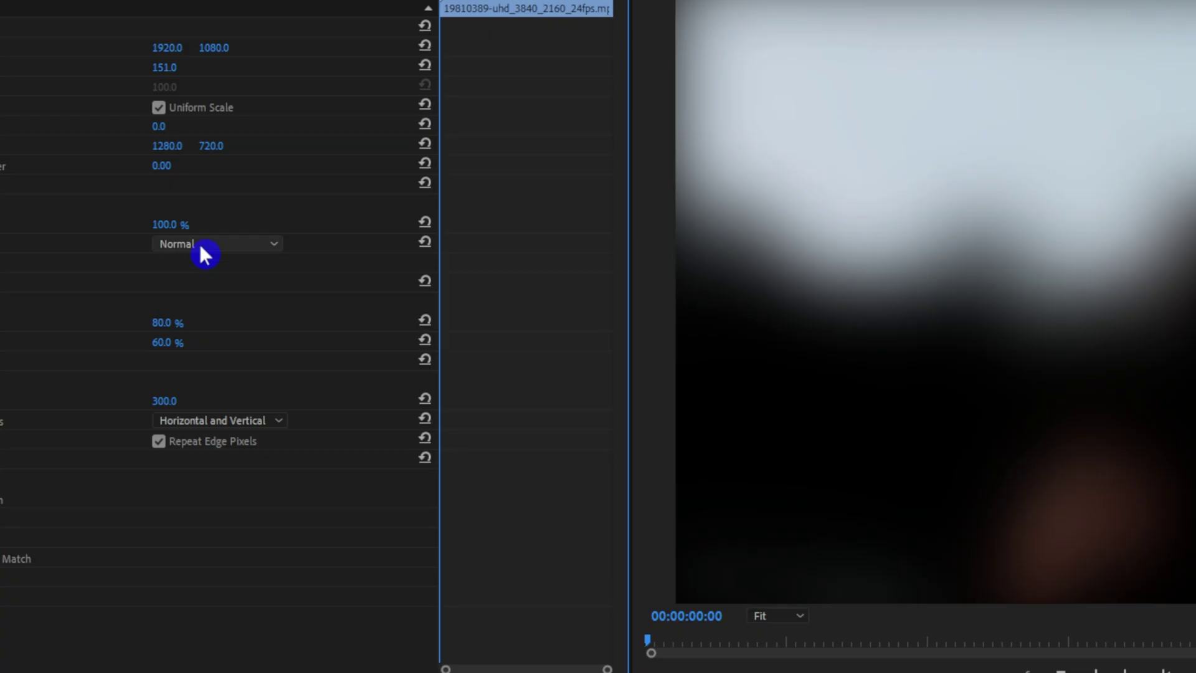
pyautogui.click(163, 190)
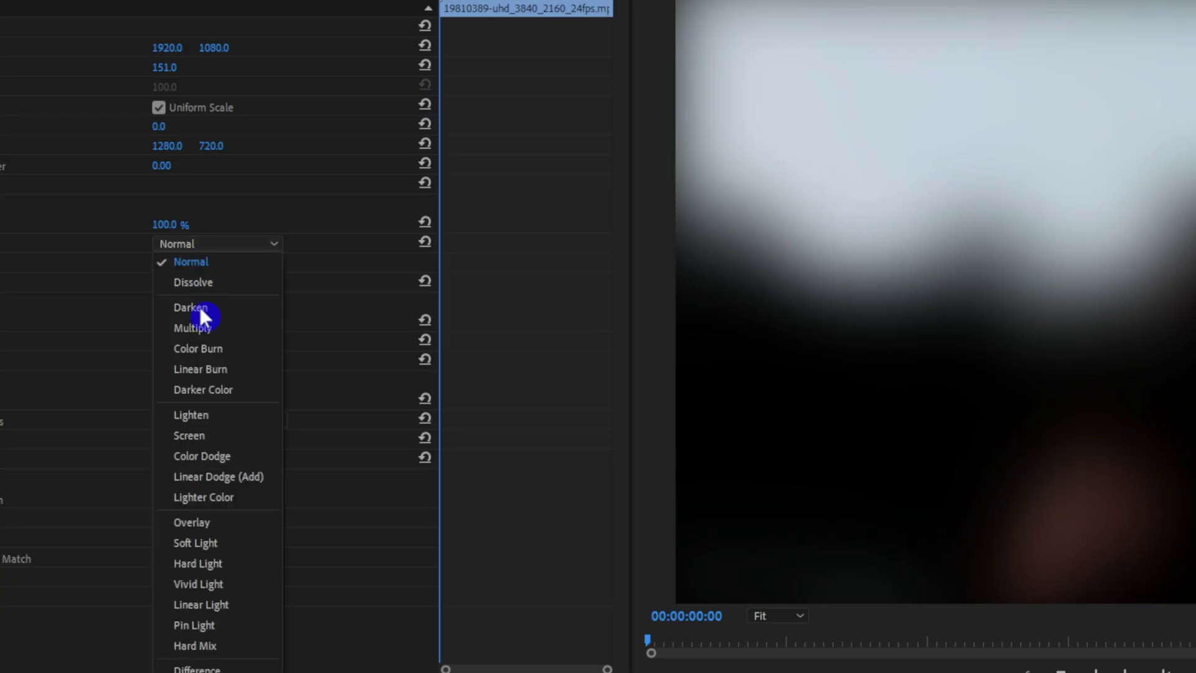
pyautogui.click(200, 416)
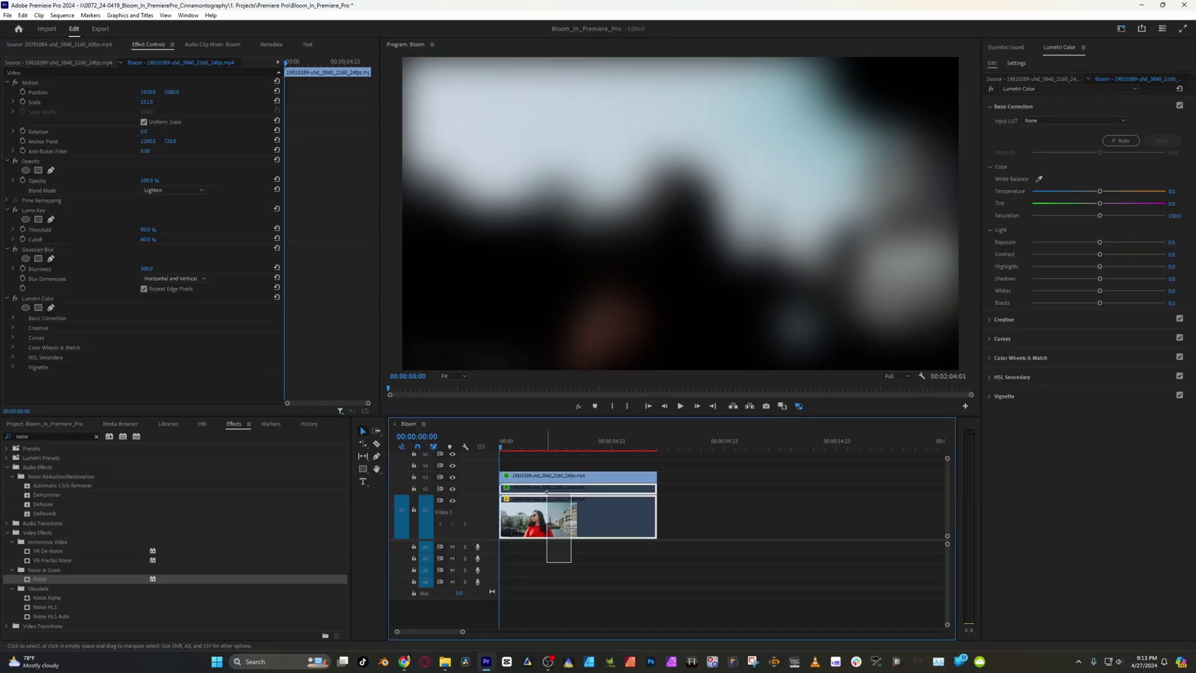
pyautogui.keyDown('shift'); pyautogui.click(548, 496); pyautogui.keyUp('shift')
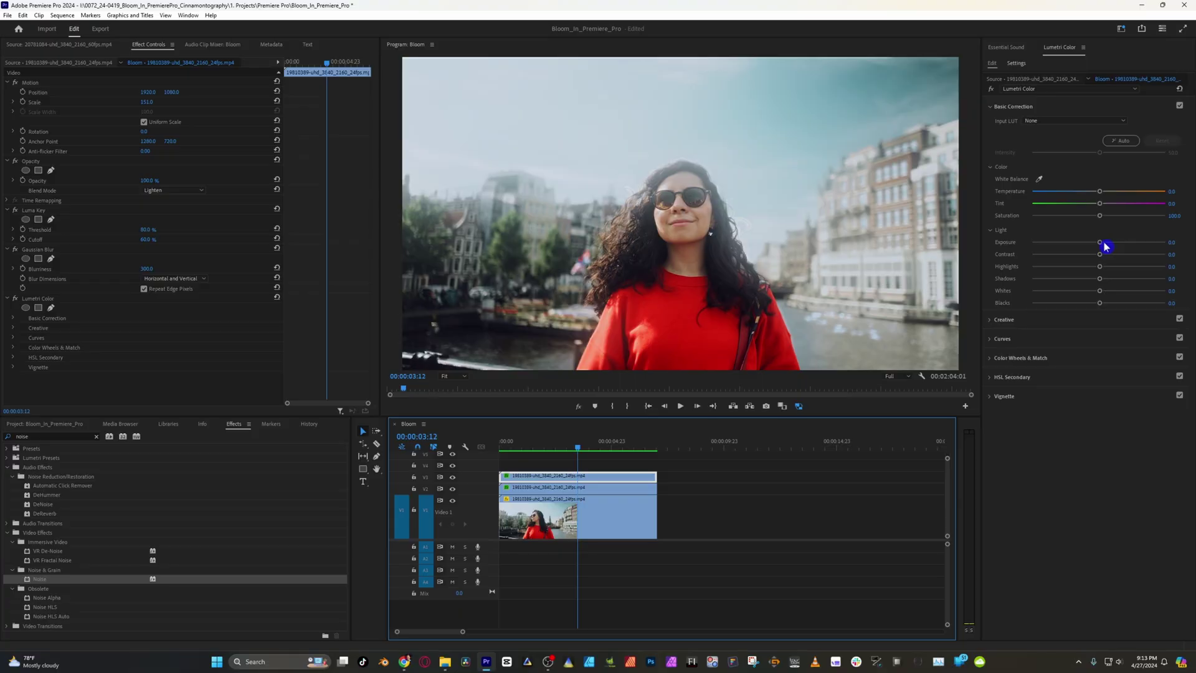
# Raise Lumetri Basic Correction Exposure to about 1.3 on the top copy.
pyautogui.moveTo(1102, 245); pyautogui.dragTo(1115, 247)
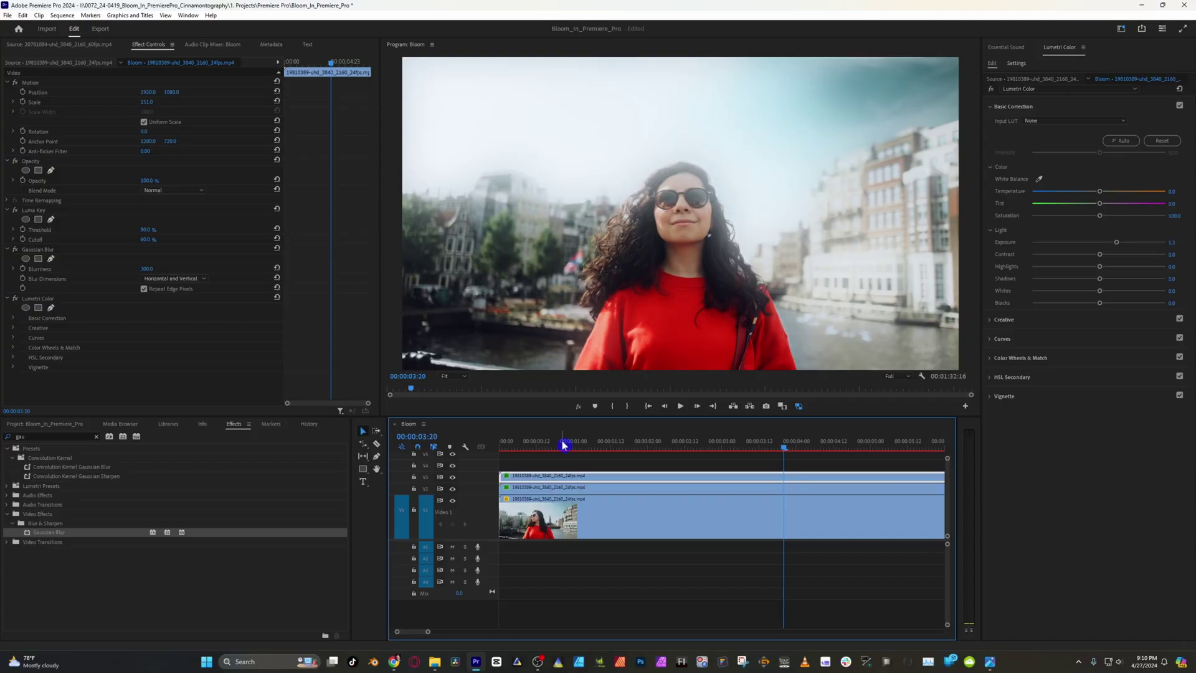
# Create a new Adjustment Layer with default video settings in the Project panel.
pyautogui.click(64, 427)
pyautogui.rightClick(242, 593)
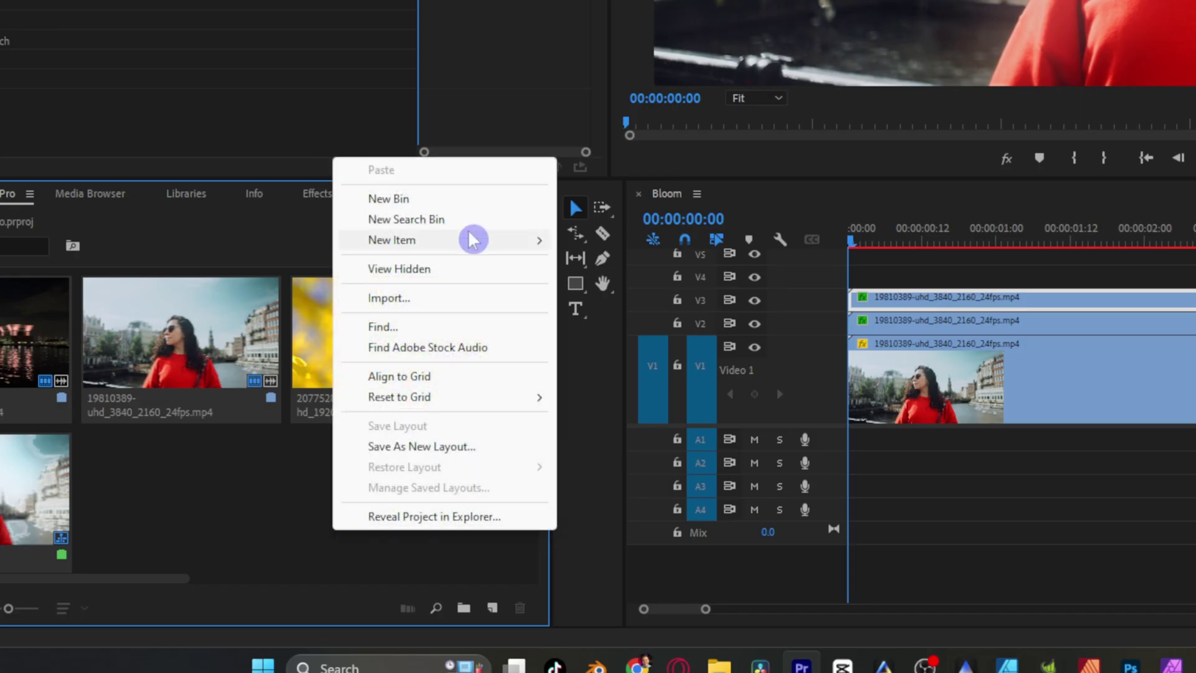
pyautogui.moveTo(472, 240)
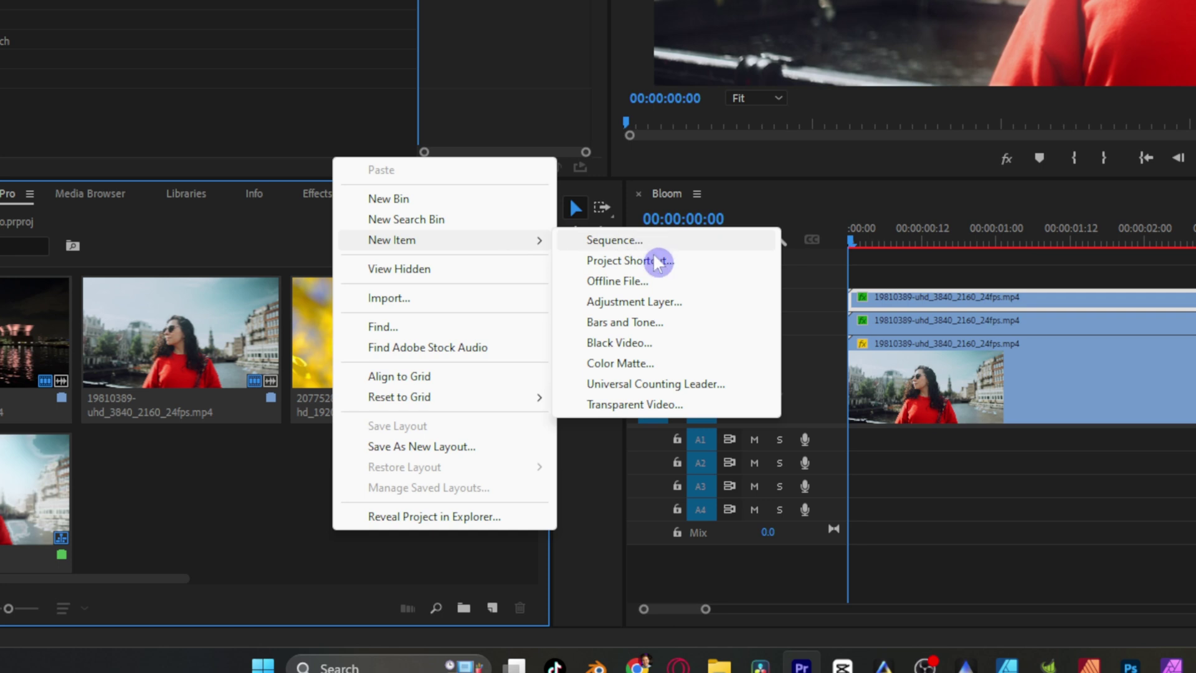
pyautogui.click(665, 305)
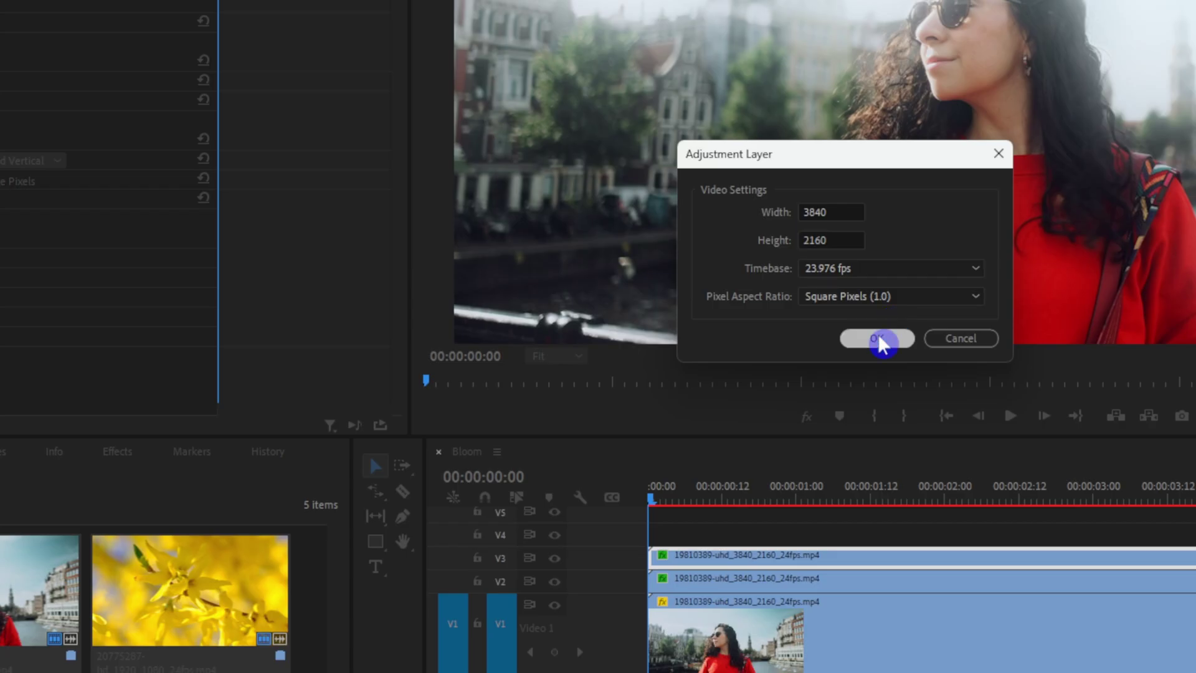
pyautogui.click(877, 338)
# Place the adjustment layer on V4 and extend it across the clips' full length.
pyautogui.moveTo(60, 586); pyautogui.dragTo(528, 464)
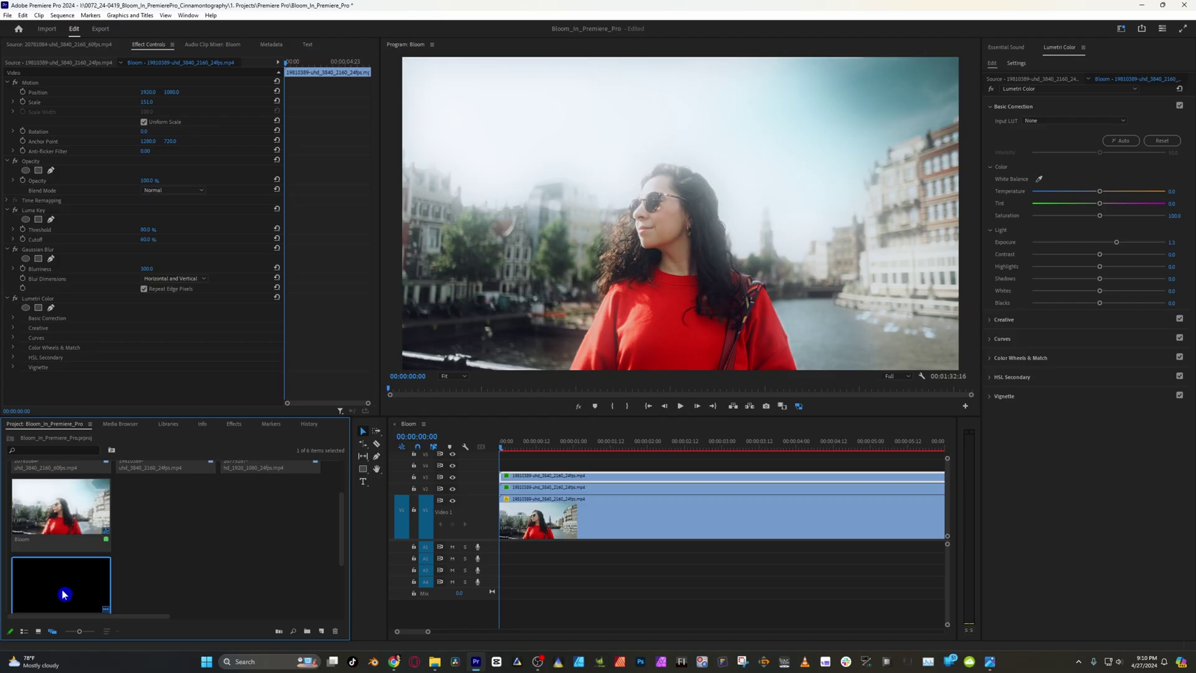
pyautogui.press('-')
pyautogui.press('-')
pyautogui.press('-')
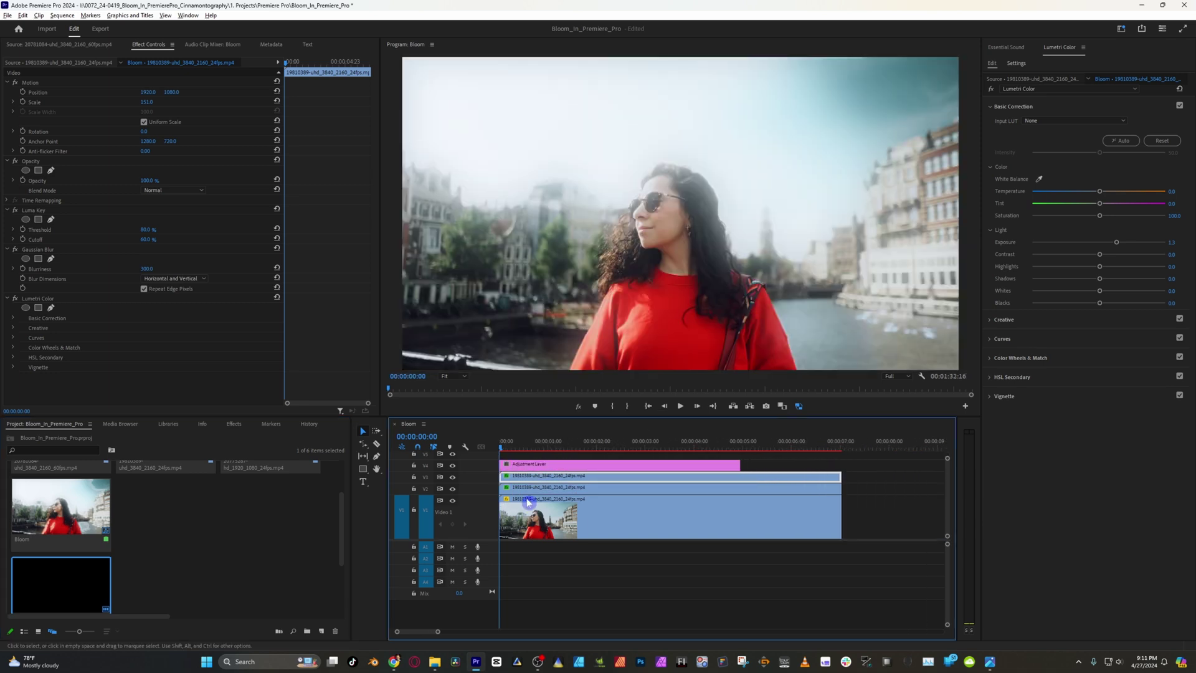
pyautogui.moveTo(795, 465); pyautogui.dragTo(841, 466)
pyautogui.click(547, 466)
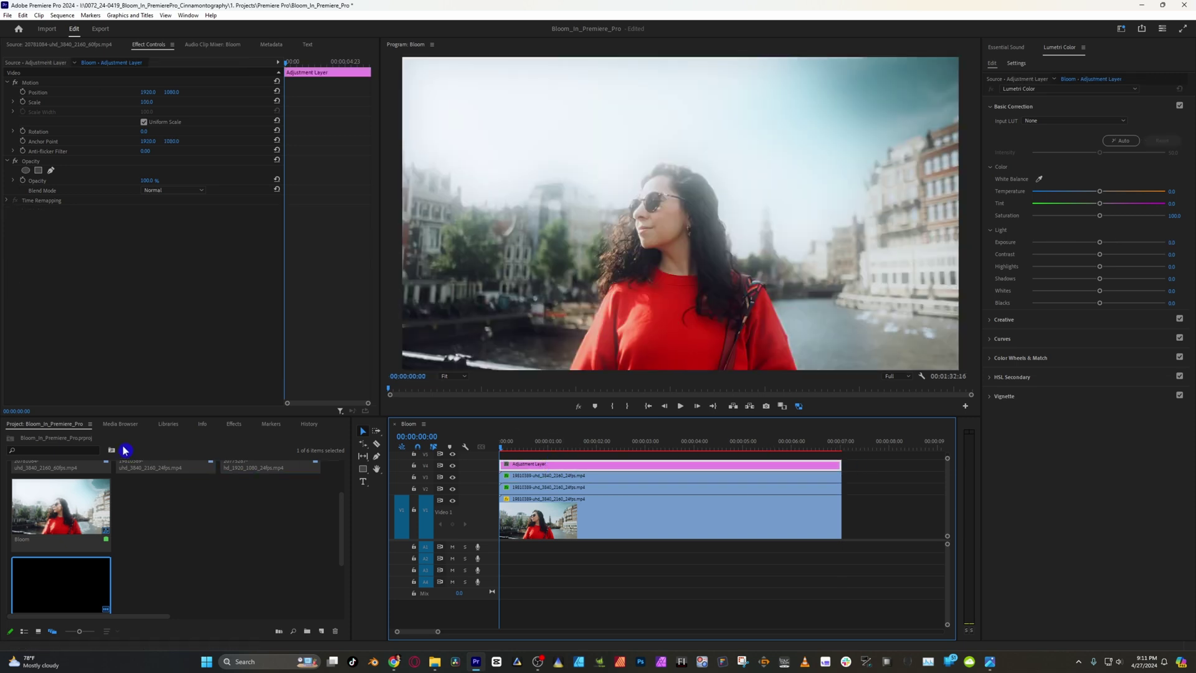
pyautogui.click(234, 424)
pyautogui.click(93, 450)
# Add Noise to the adjustment layer at 10% with Use Color Noise off, then play it back.
pyautogui.write('noise')
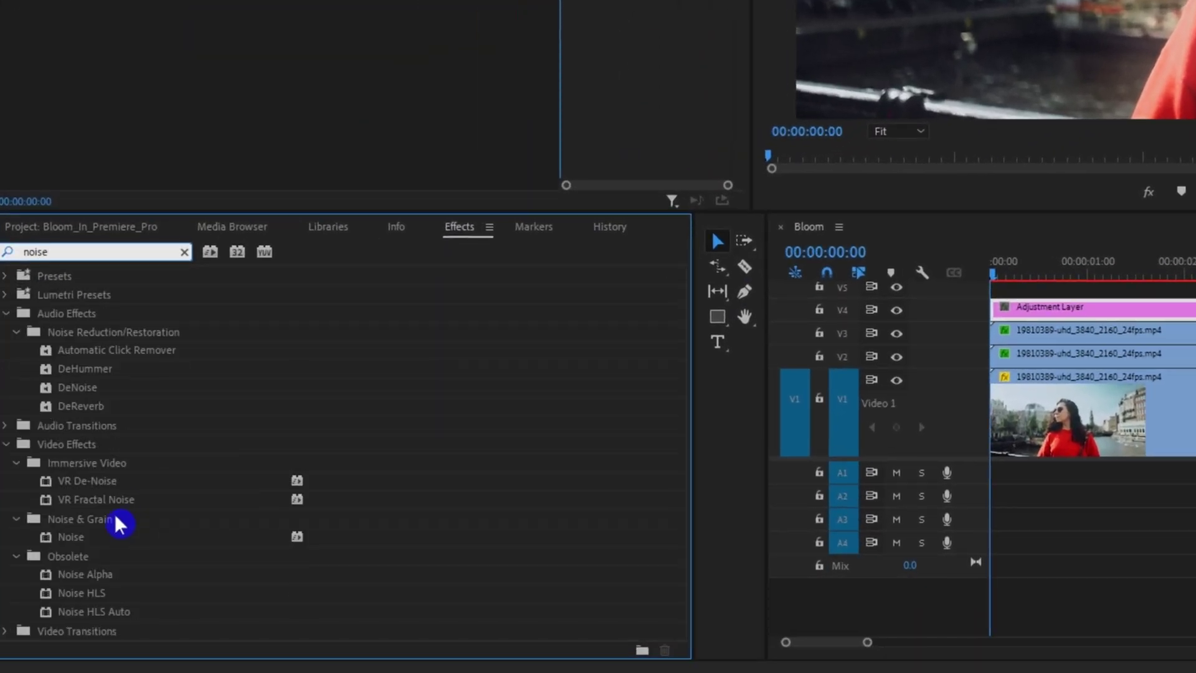
pyautogui.click(79, 538)
pyautogui.moveTo(1059, 355); pyautogui.dragTo(1078, 309)
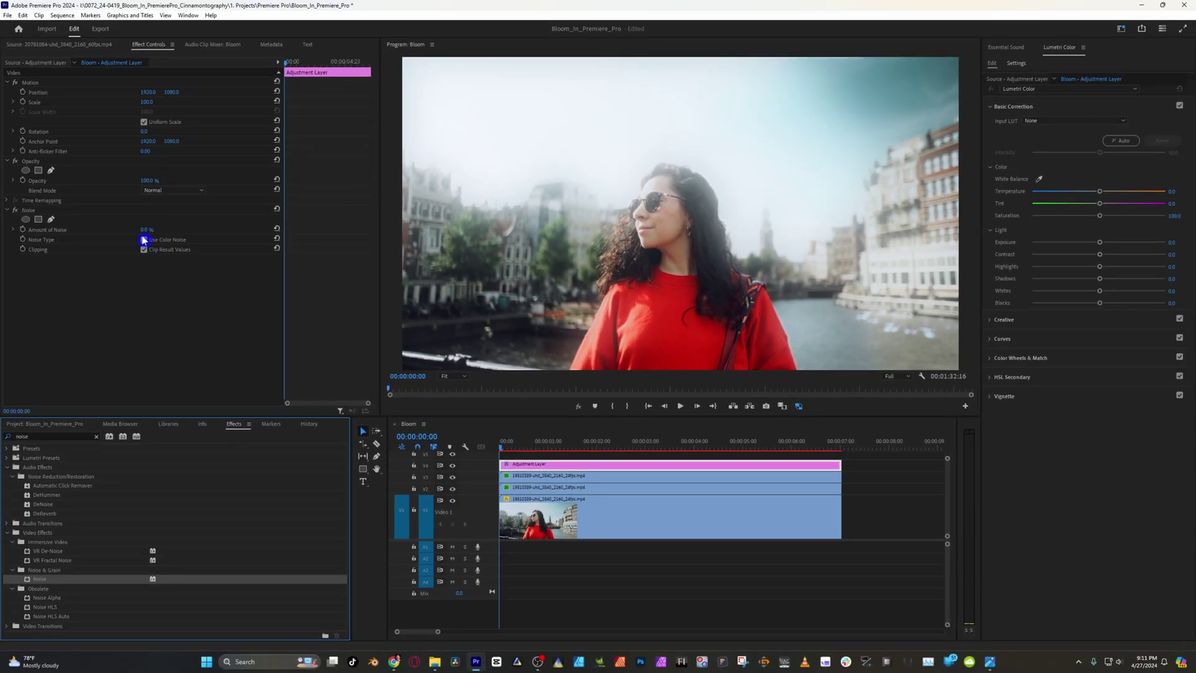
pyautogui.click(144, 240)
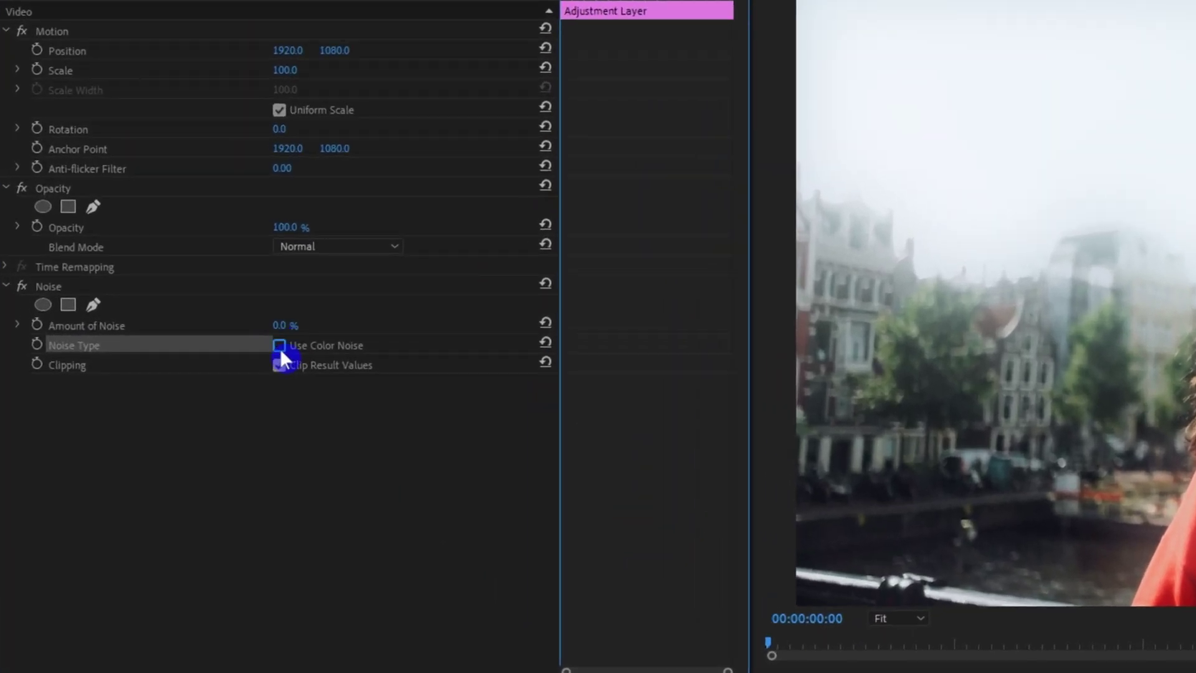
pyautogui.click(293, 323)
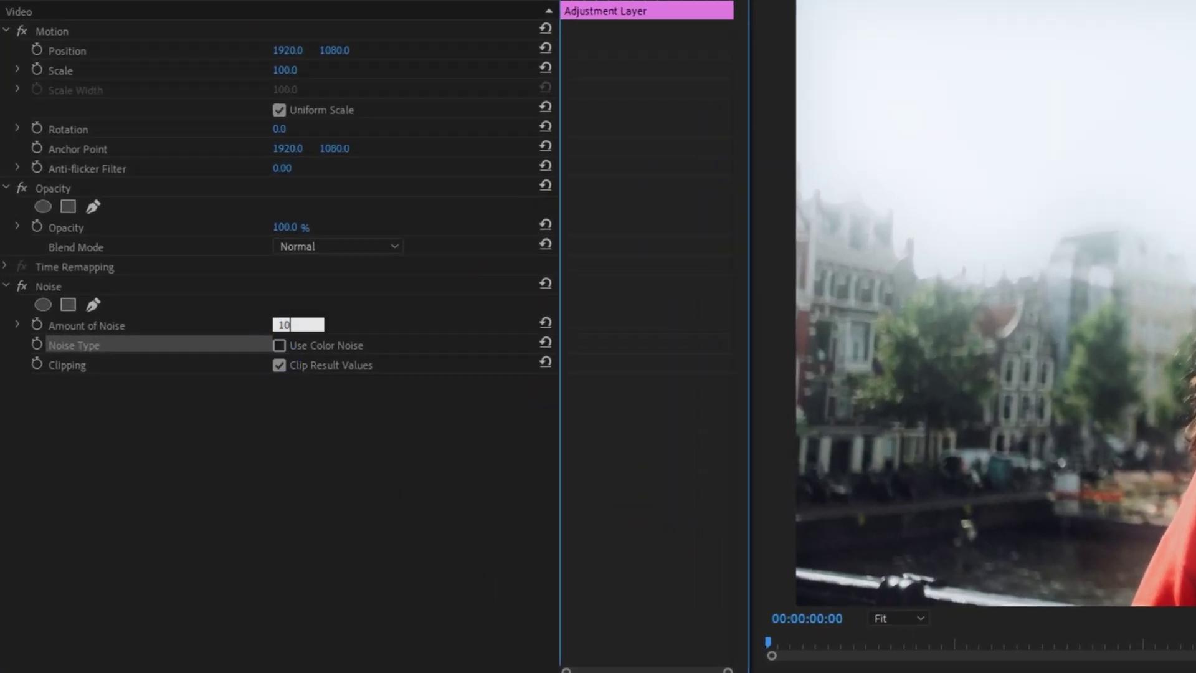
pyautogui.press('space')
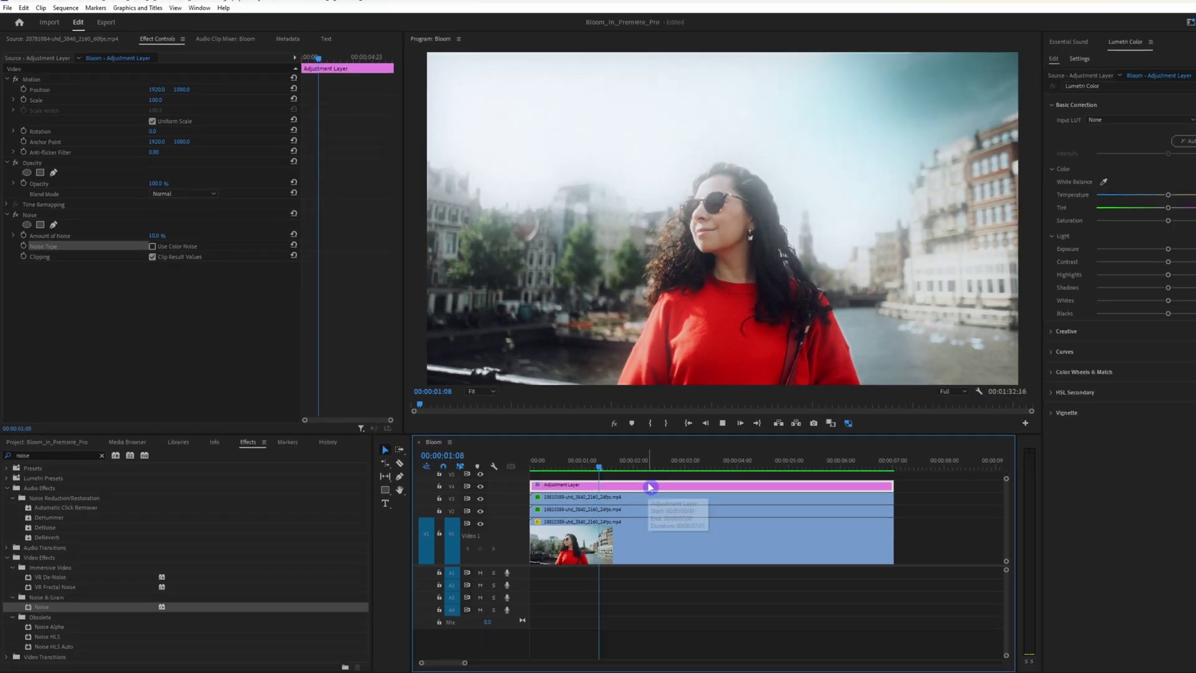